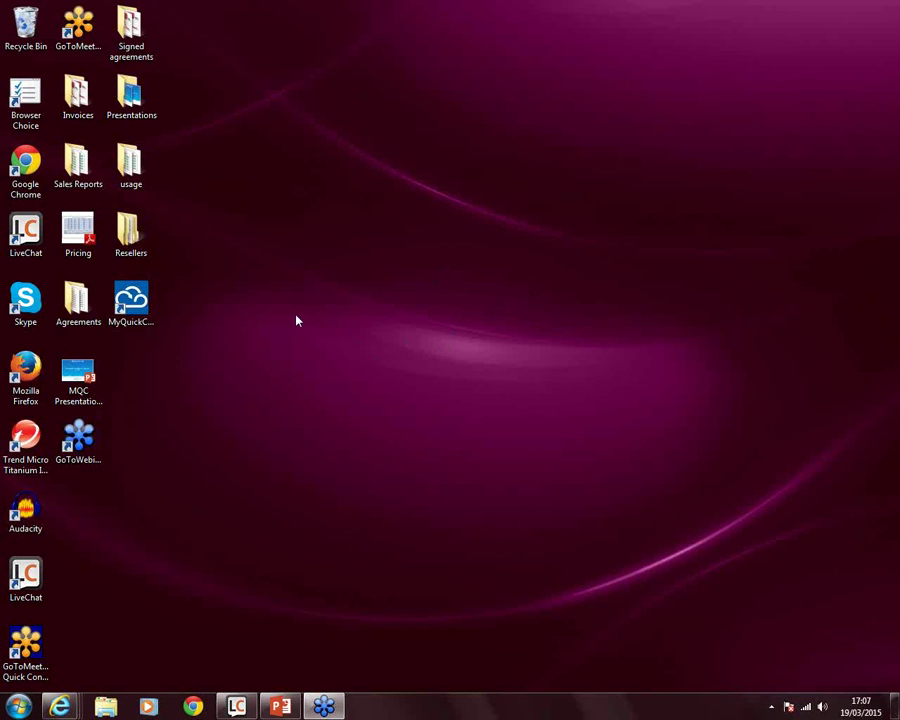
# Launch MyQuickCloud from the desktop and log in to the dashboard by entering the account password.
pyautogui.click(140, 306)
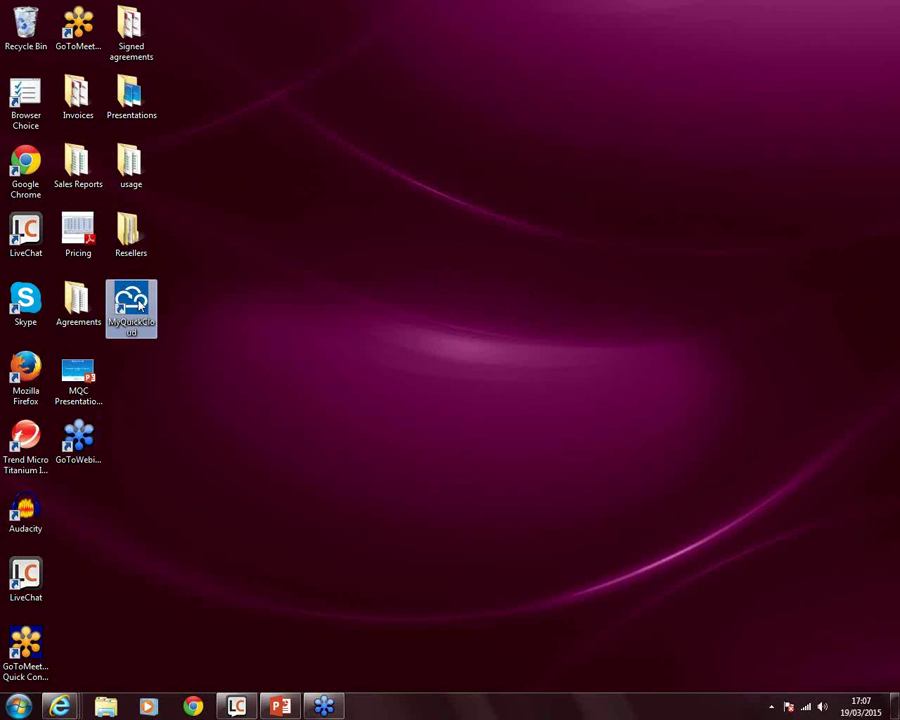
pyautogui.doubleClick(140, 306)
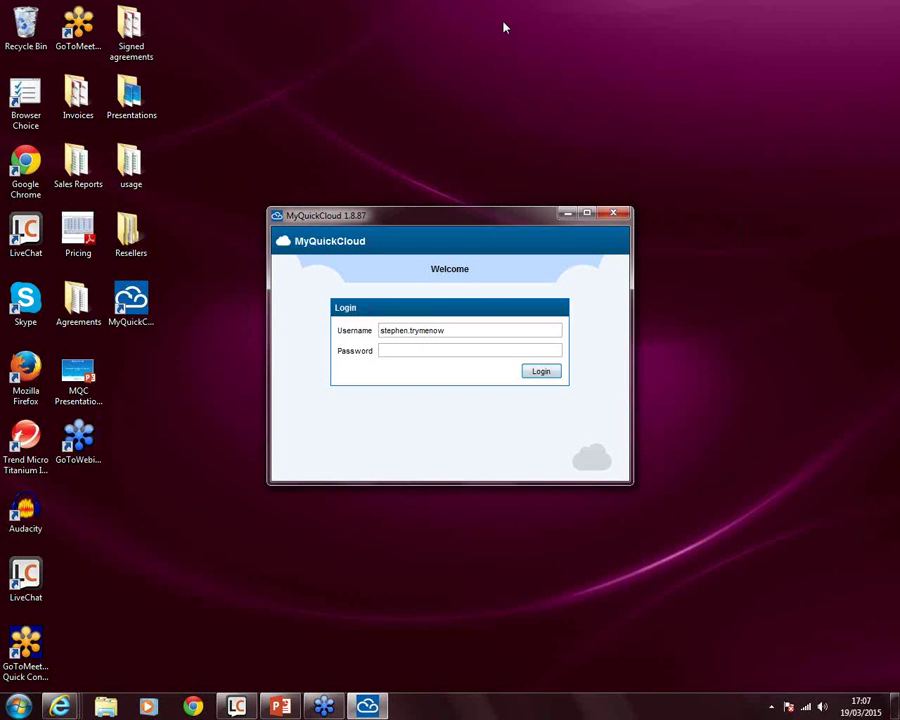
pyautogui.write('********')
pyautogui.press('Return')
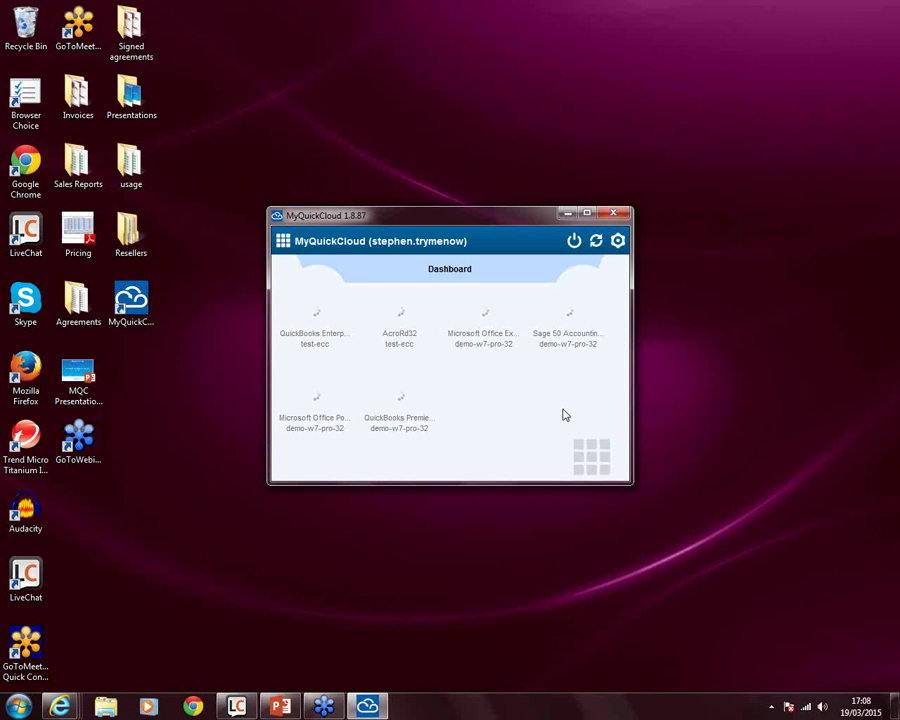
pyautogui.click(334, 346)
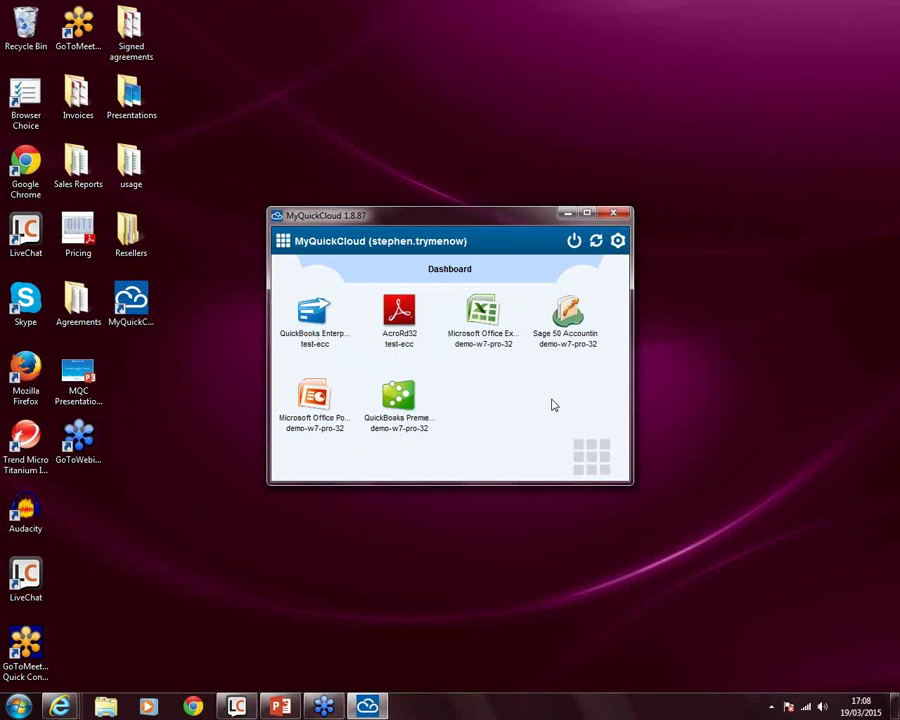
# Launch QuickBooks Premier from the dashboard and open sample_manufacturing business.QBW by entering the administrator password.
pyautogui.click(383, 399)
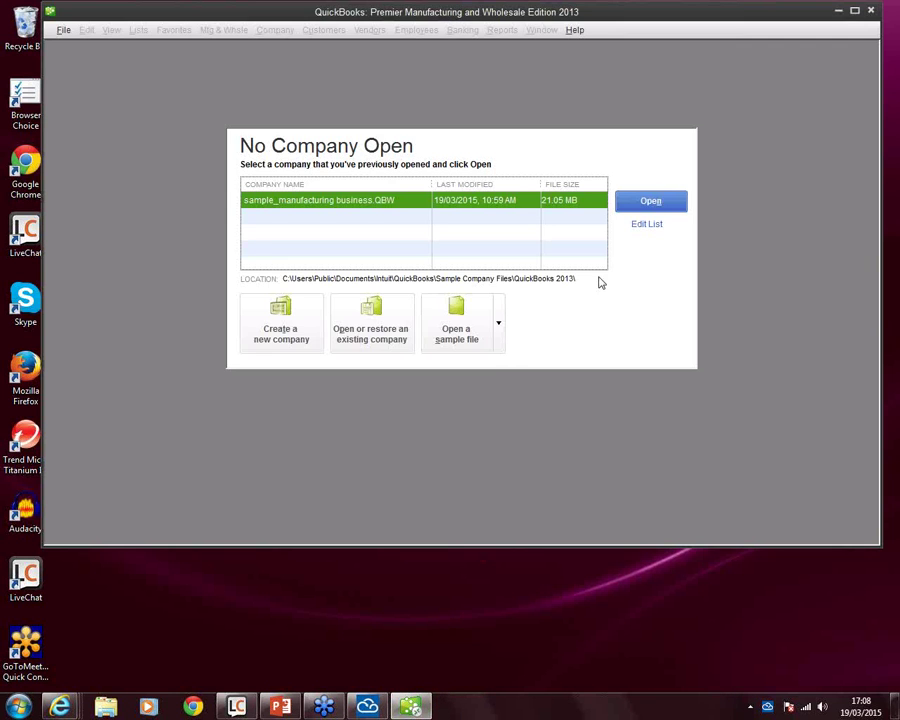
pyautogui.click(643, 203)
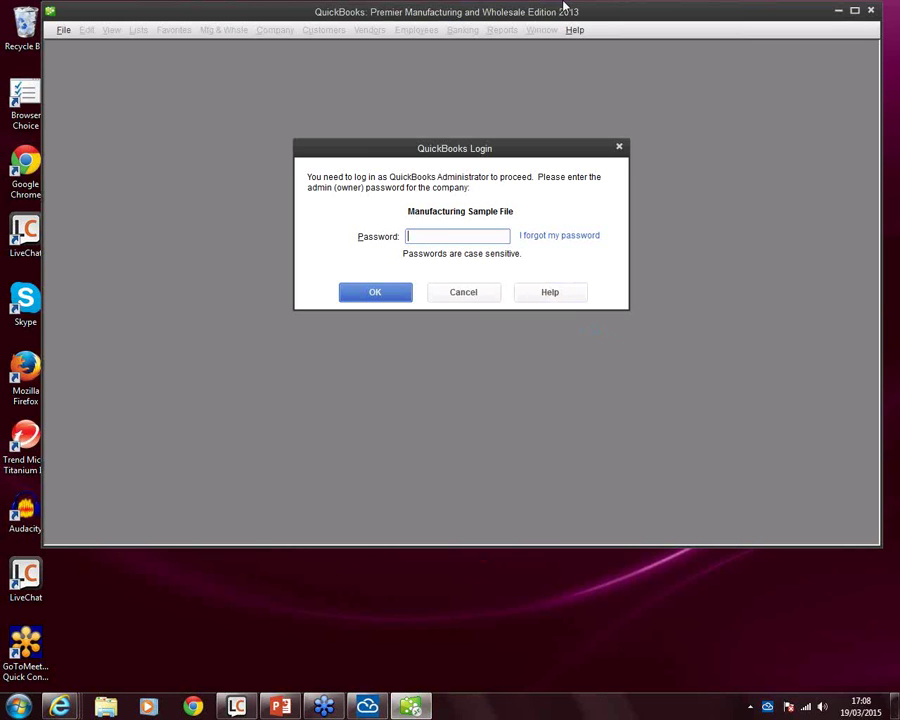
pyautogui.write('********')
pyautogui.press('Return')
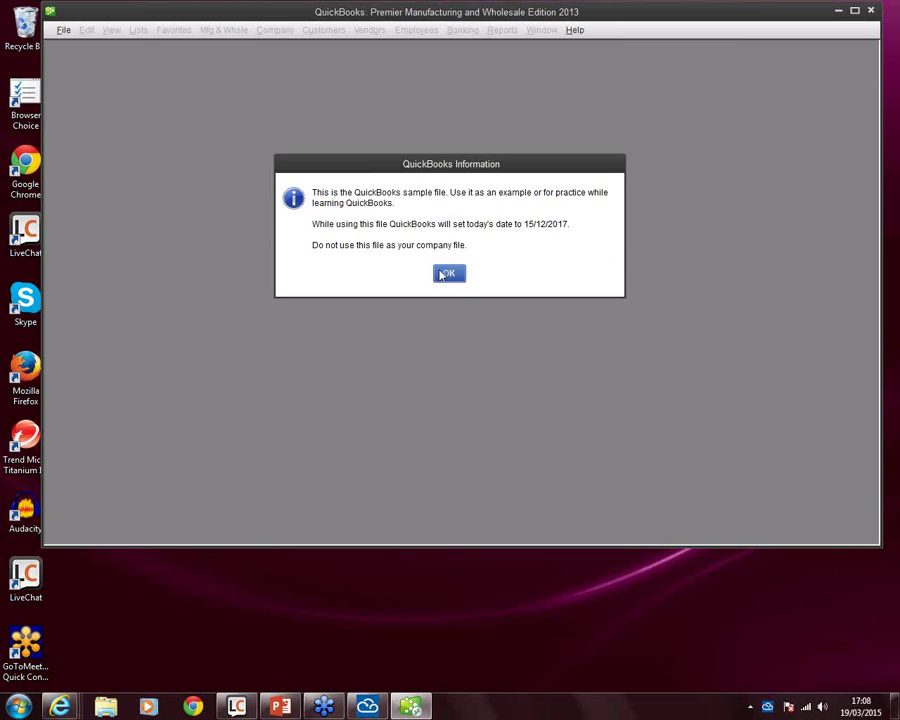
pyautogui.click(448, 272)
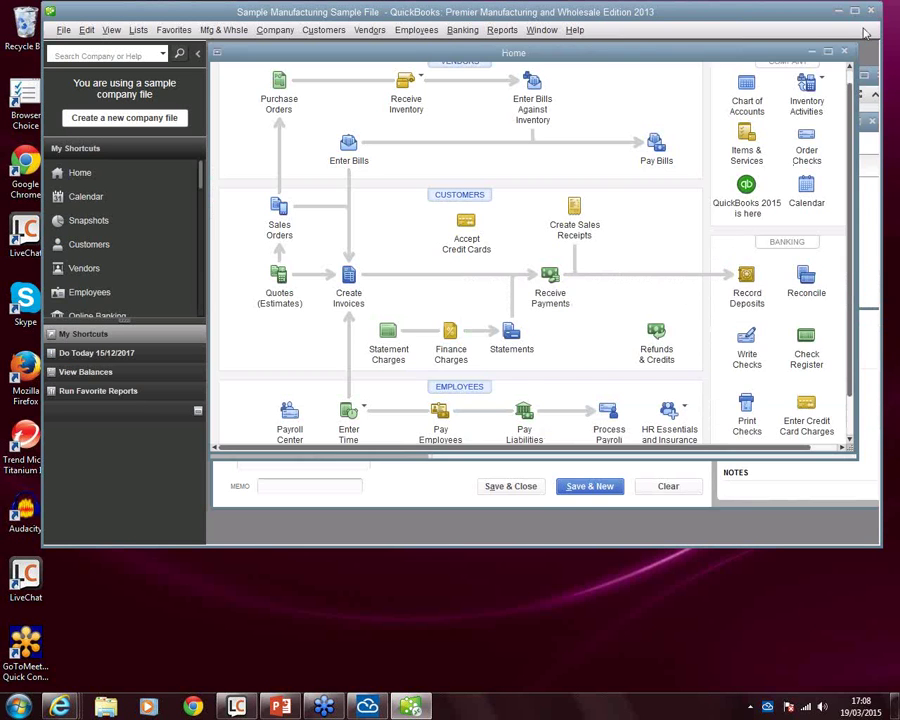
# Maximize the QuickBooks window and its Home page, and open the Customer Center.
pyautogui.click(854, 11)
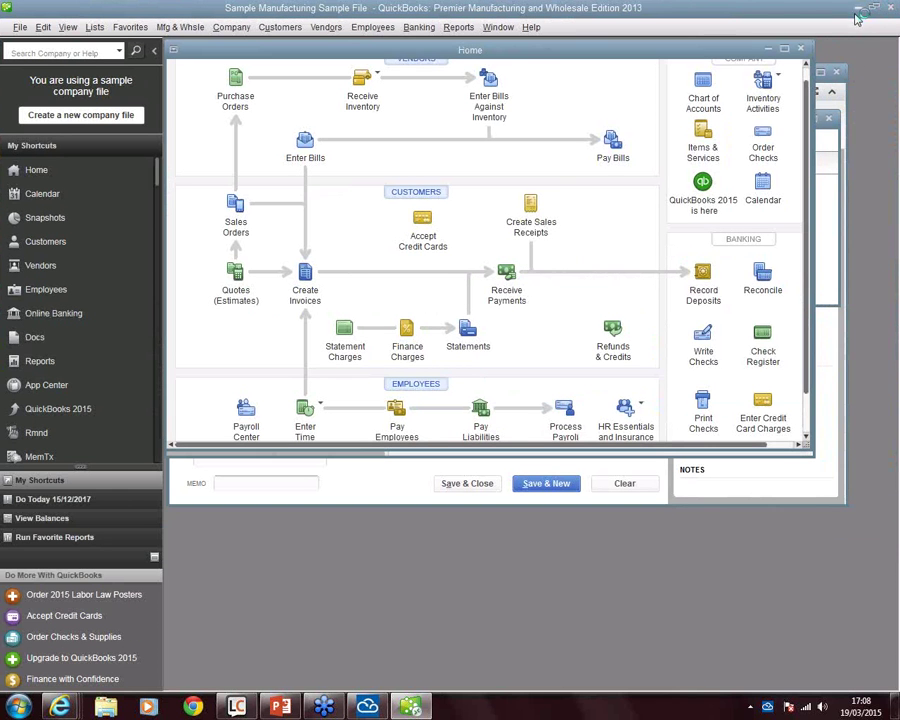
pyautogui.click(786, 50)
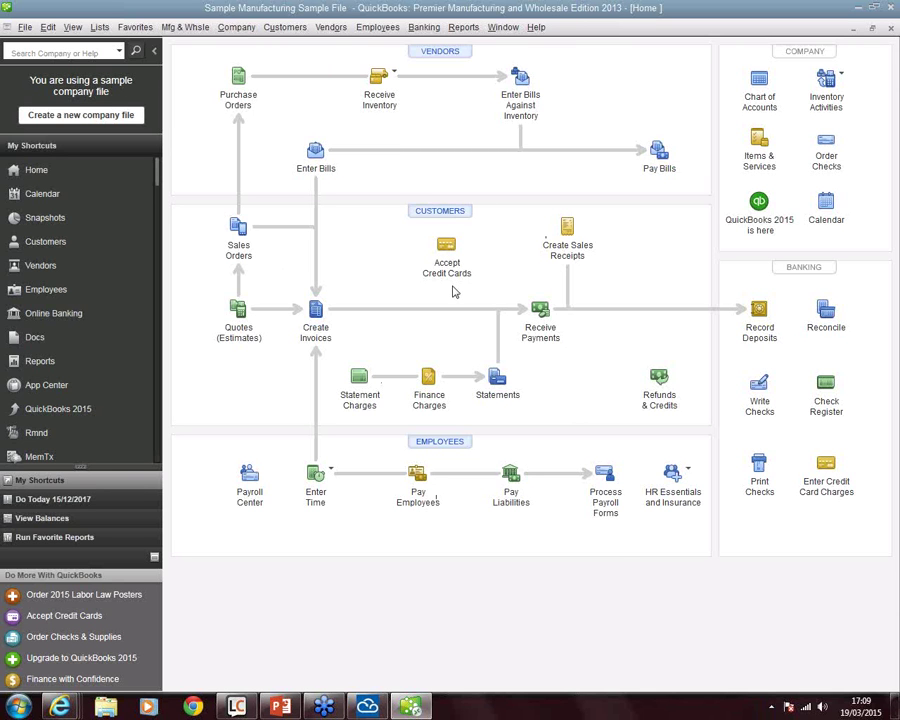
pyautogui.click(60, 171)
pyautogui.click(439, 212)
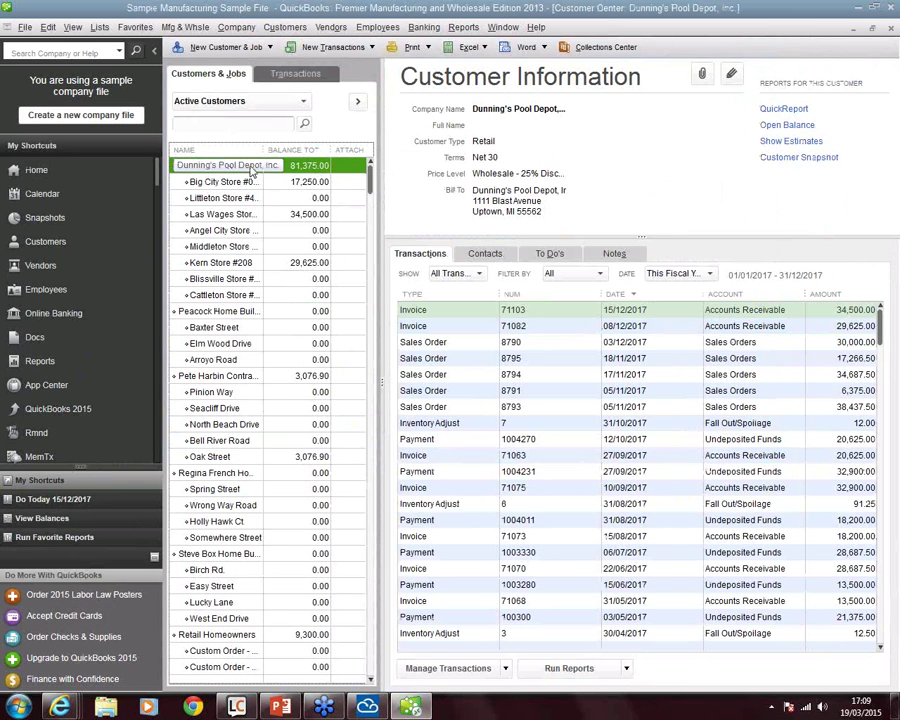
# Open Dunning's Pool Depot's 15/12/2017 invoice, review the available printers, print the invoice and close it.
pyautogui.doubleClick(406, 312)
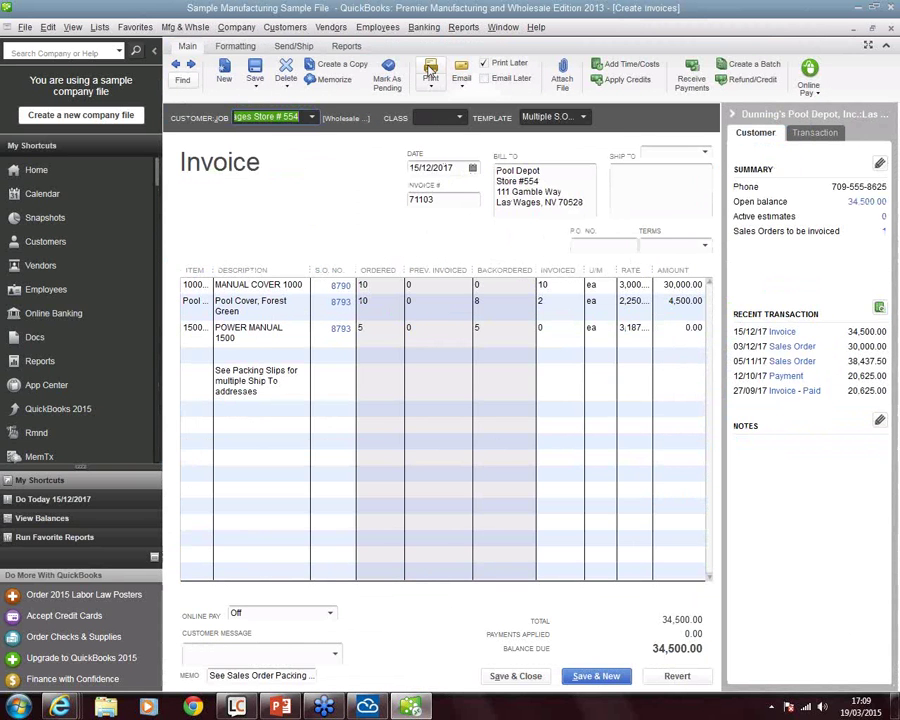
pyautogui.click(430, 68)
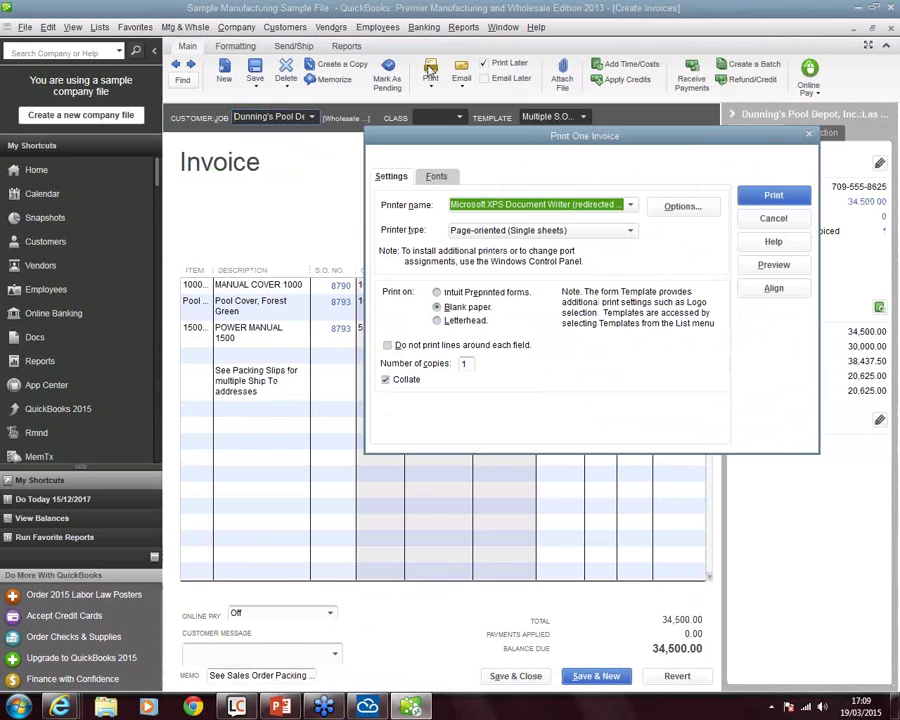
pyautogui.click(629, 205)
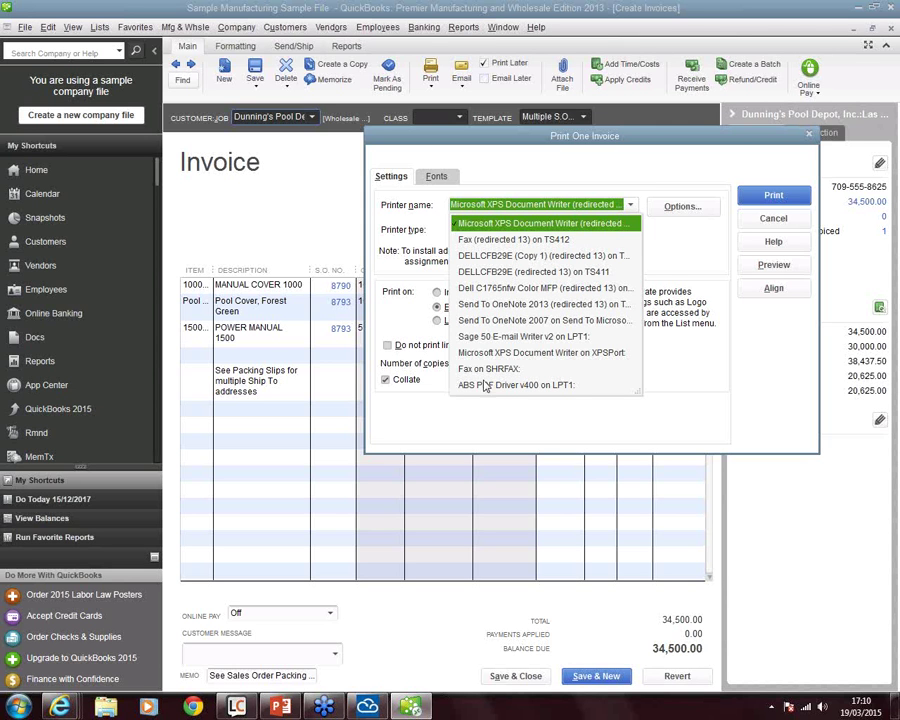
pyautogui.click(786, 194)
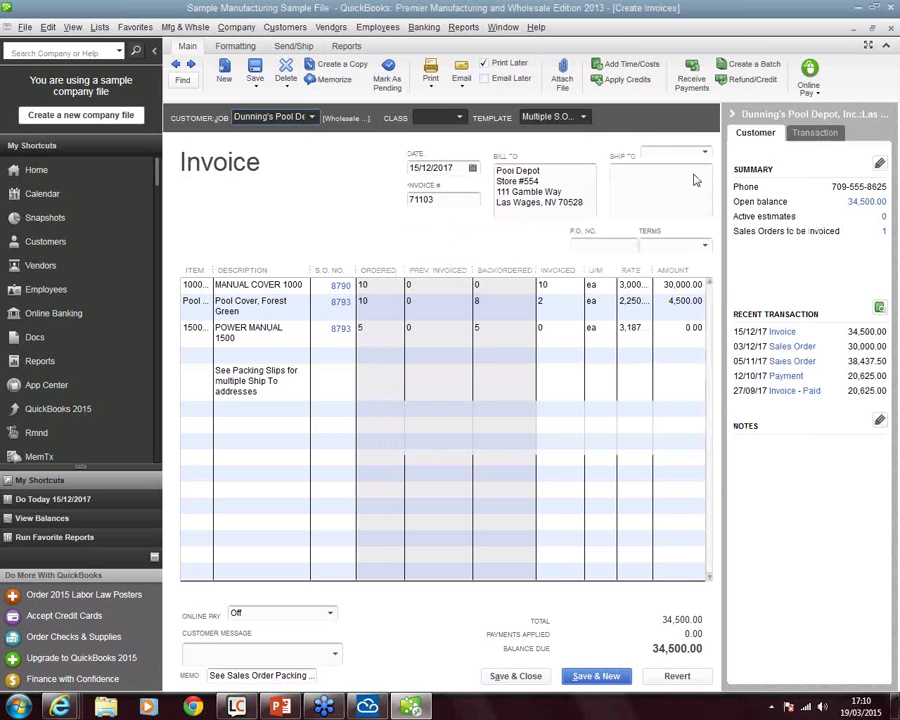
pyautogui.click(888, 28)
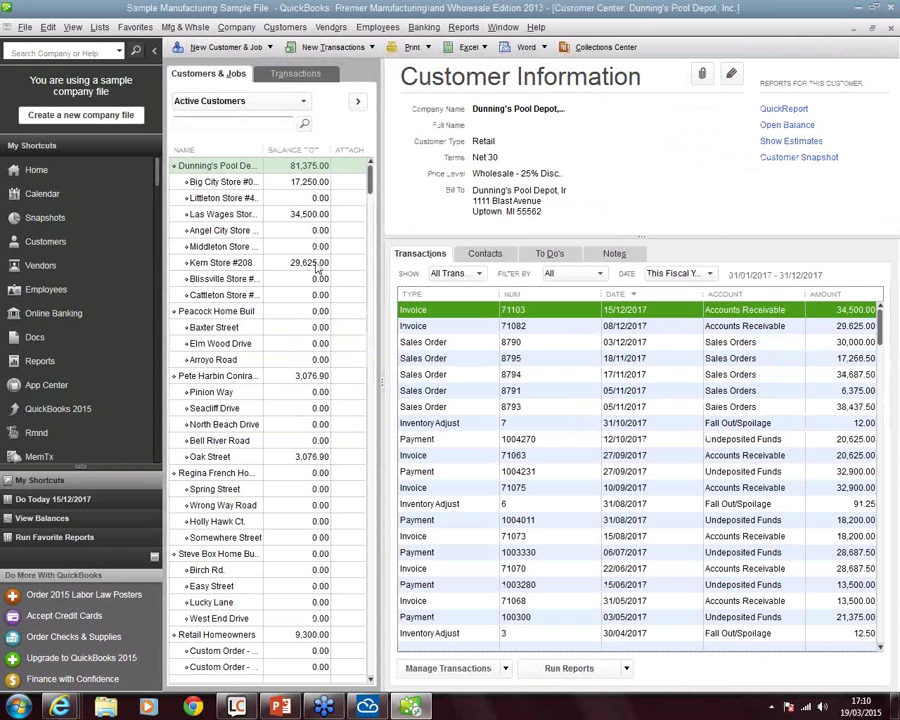
# Export the Dunning's Pool Depot transactions to a new worksheet in a new Excel workbook and bring that workbook into view.
pyautogui.click(474, 48)
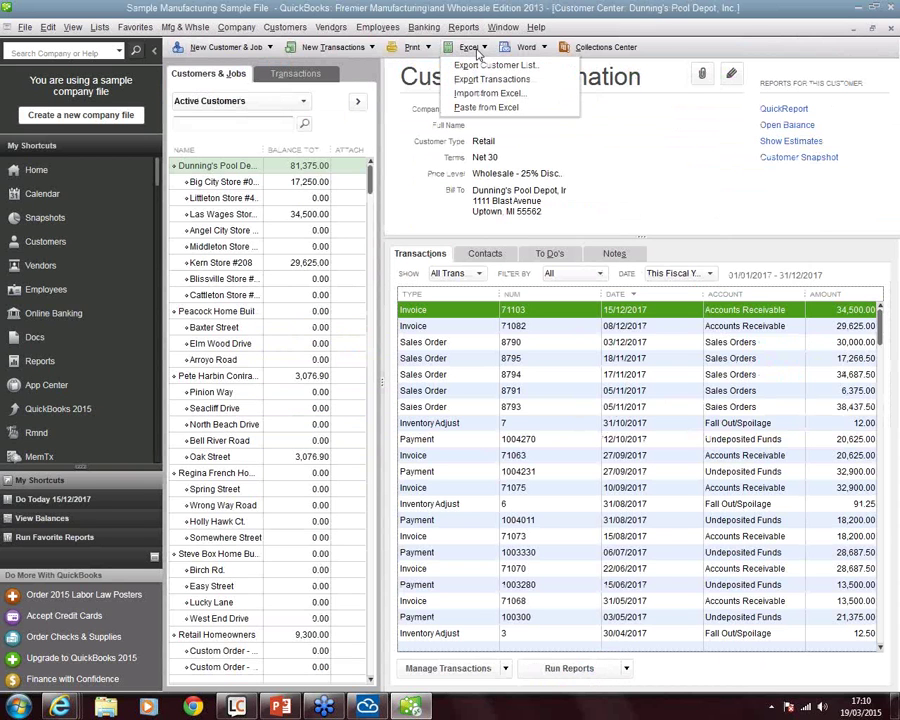
pyautogui.click(480, 80)
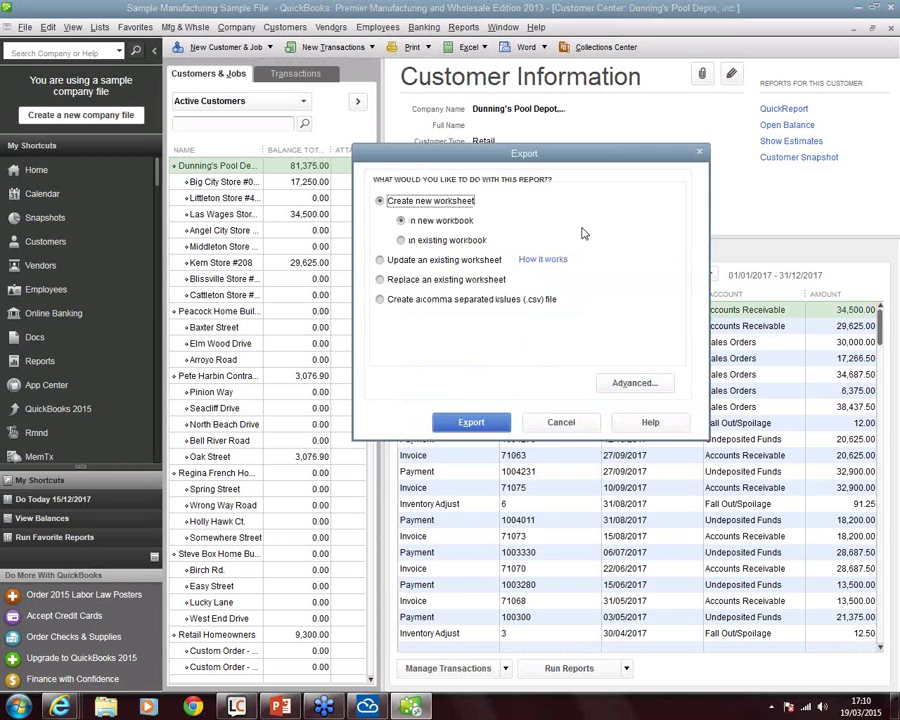
pyautogui.click(495, 420)
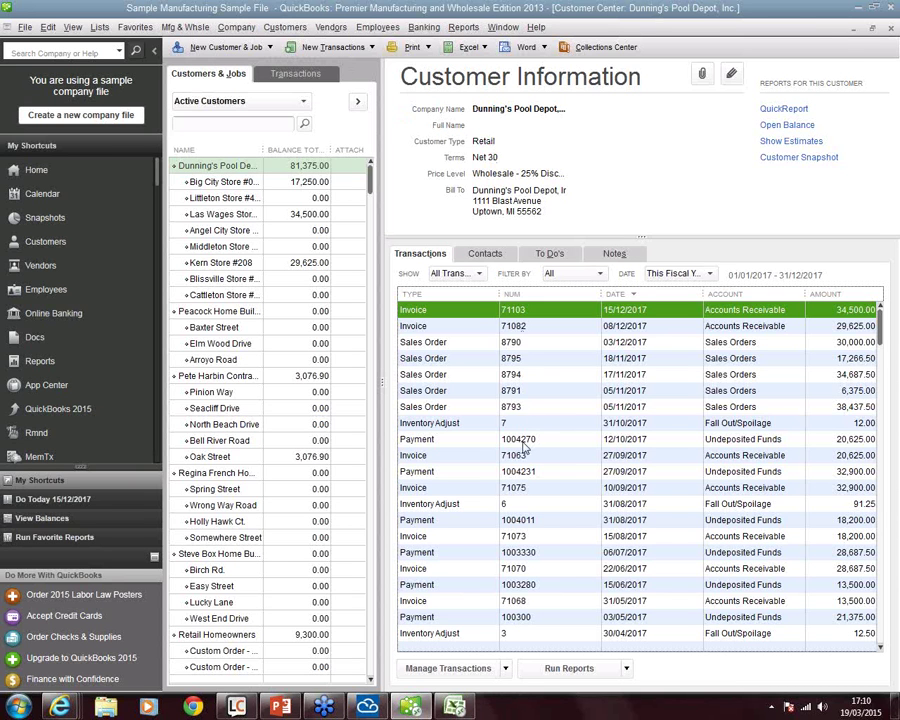
pyautogui.click(852, 28)
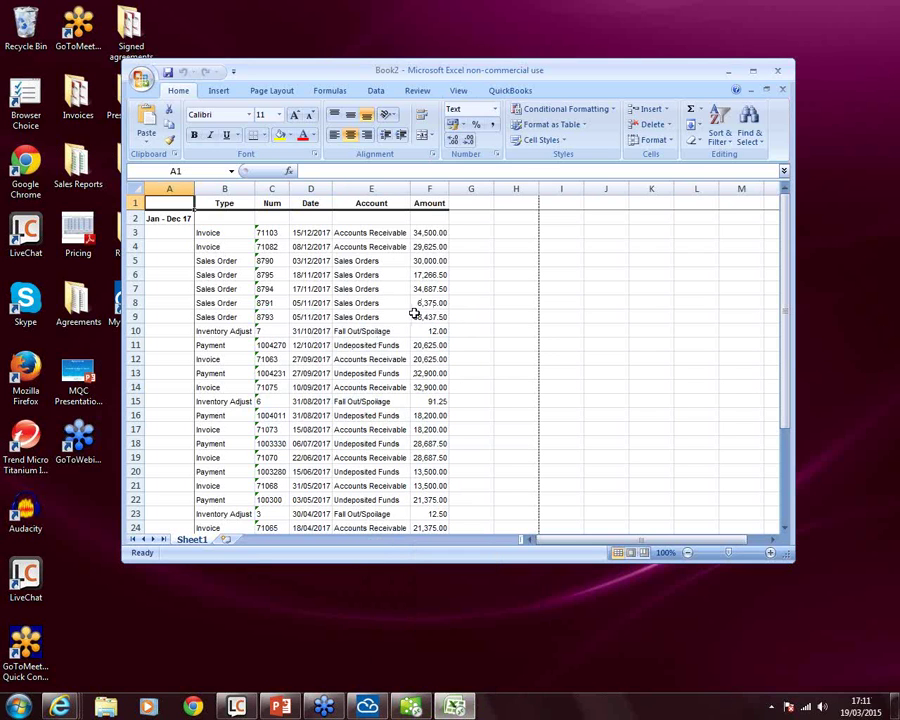
# Open a blank workbook in the locally installed Excel 2013 to compare it with the exported one, and close it.
pyautogui.press('super')
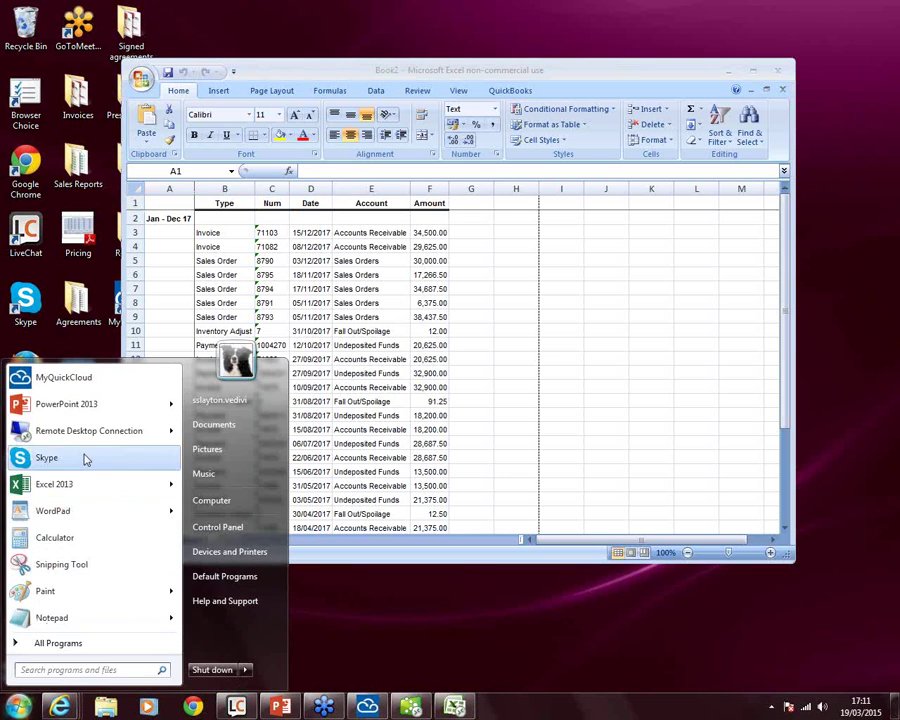
pyautogui.click(54, 484)
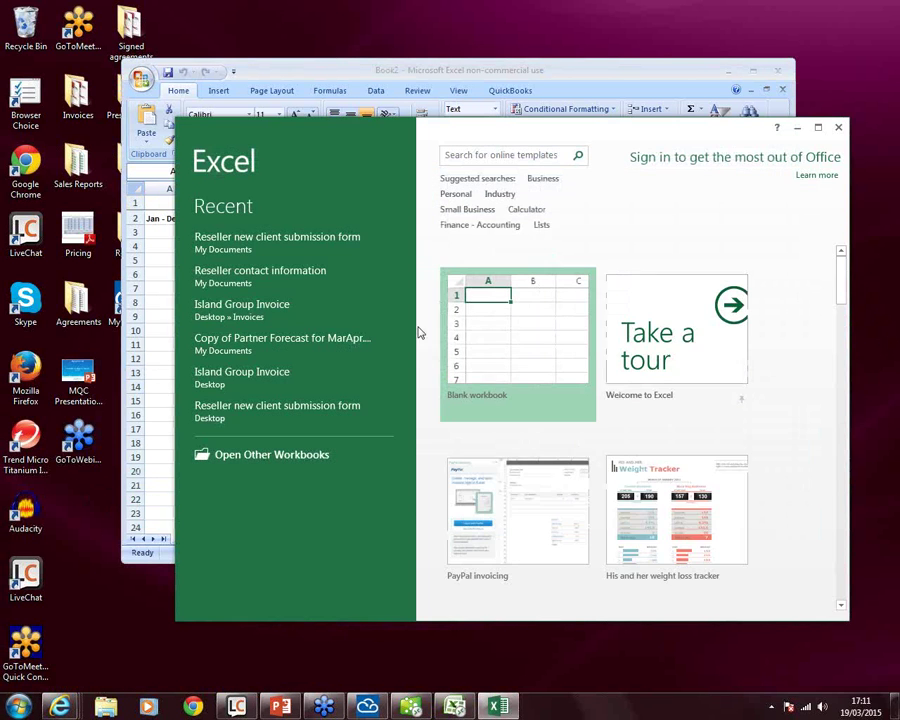
pyautogui.click(466, 321)
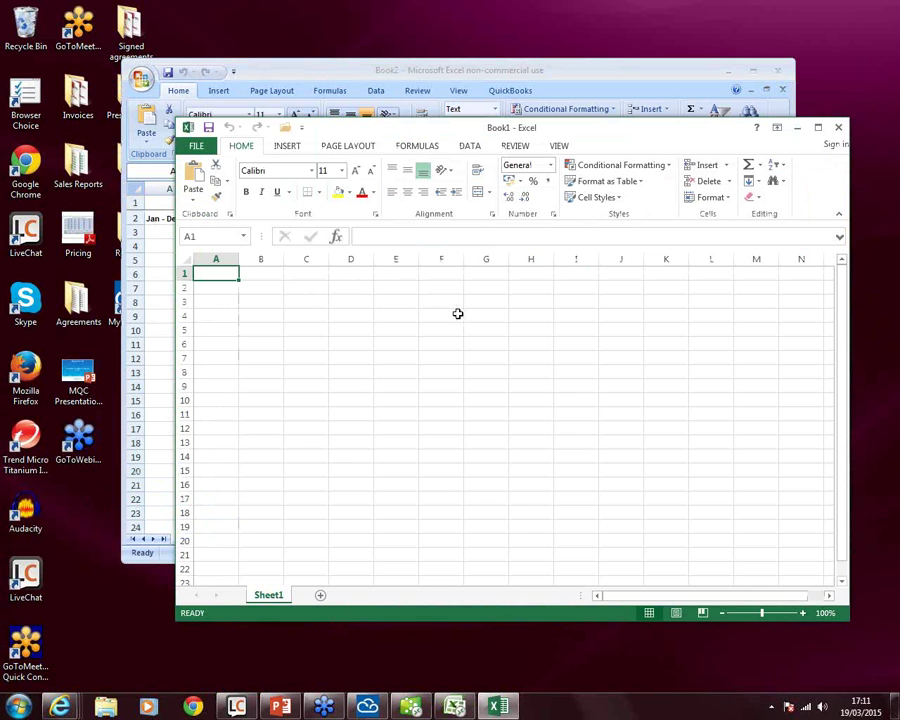
pyautogui.click(836, 129)
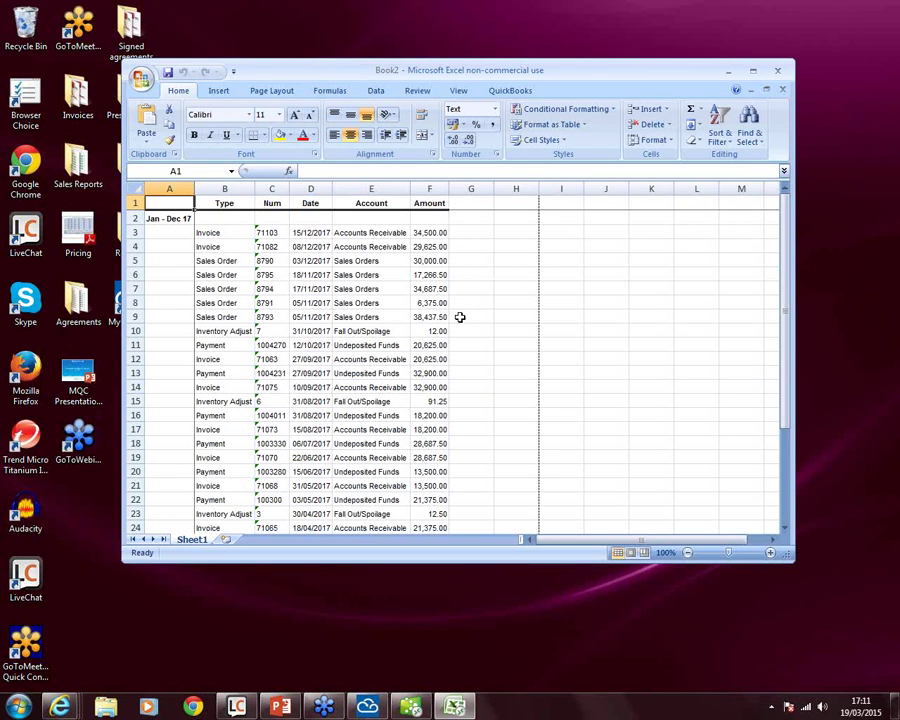
# Close the exported transactions workbook and end the running QuickBooks Premier session from the MyQuickCloud dashboard.
pyautogui.click(777, 70)
pyautogui.click(451, 389)
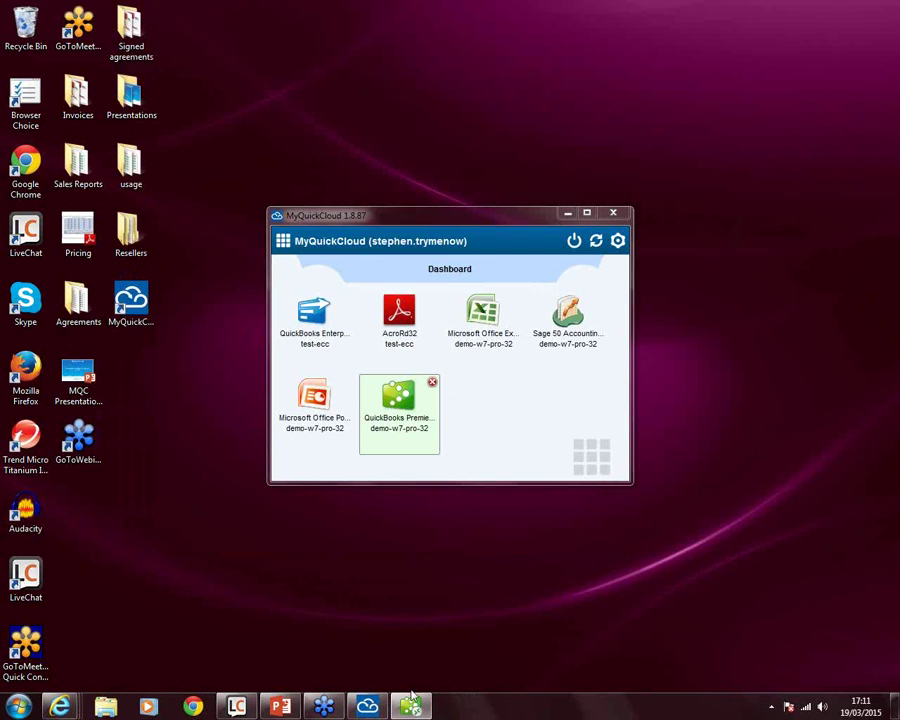
pyautogui.moveTo(500, 224); pyautogui.dragTo(513, 48)
pyautogui.click(445, 205)
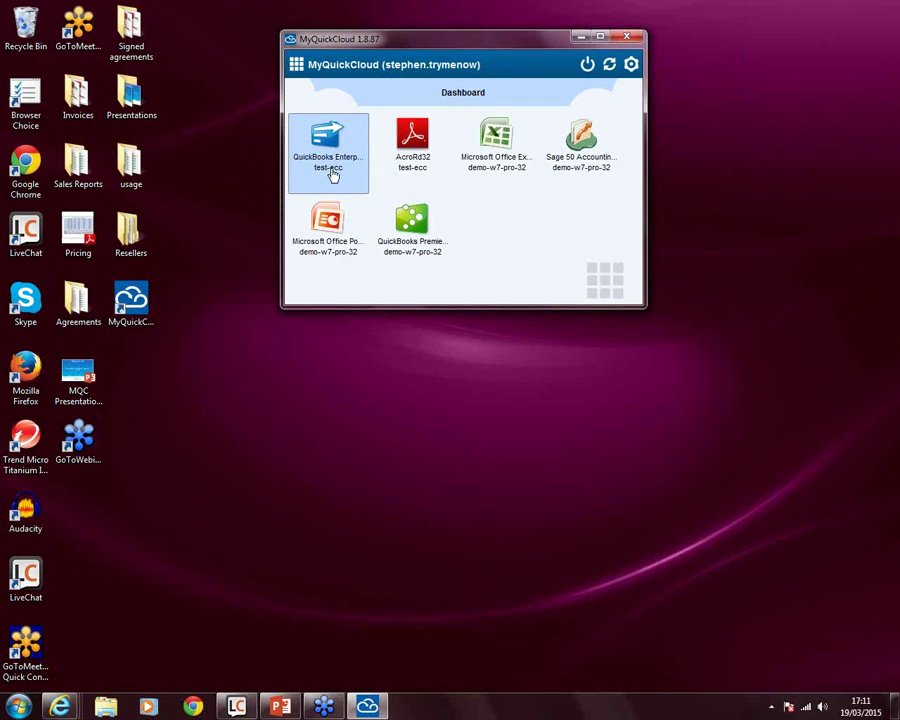
# Launch Microsoft Office Excel from the MyQuickCloud dashboard, close its blank workbook and end the Excel session.
pyautogui.click(488, 157)
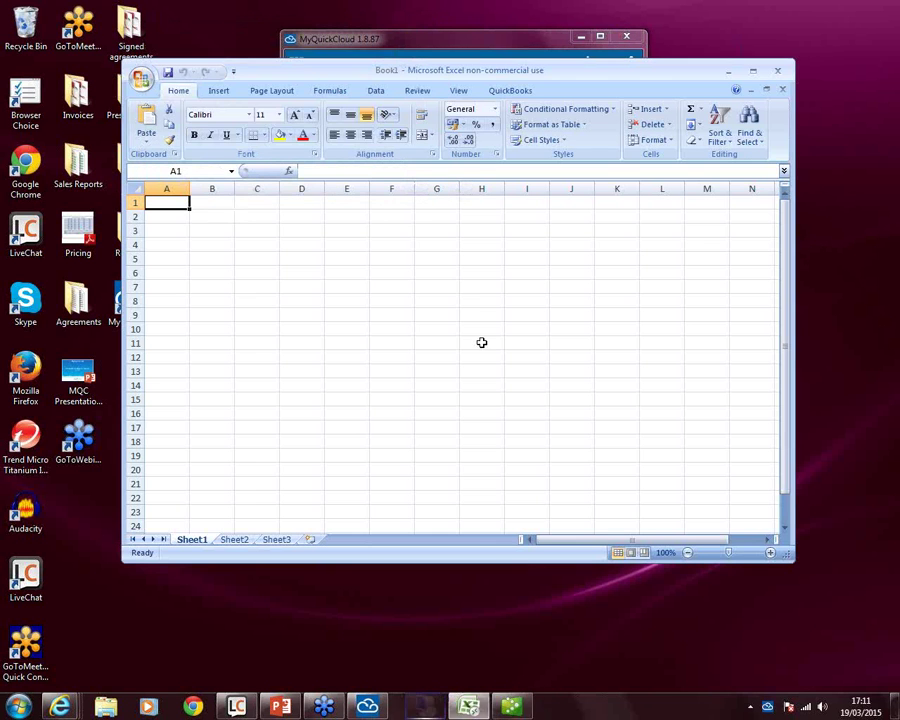
pyautogui.click(777, 70)
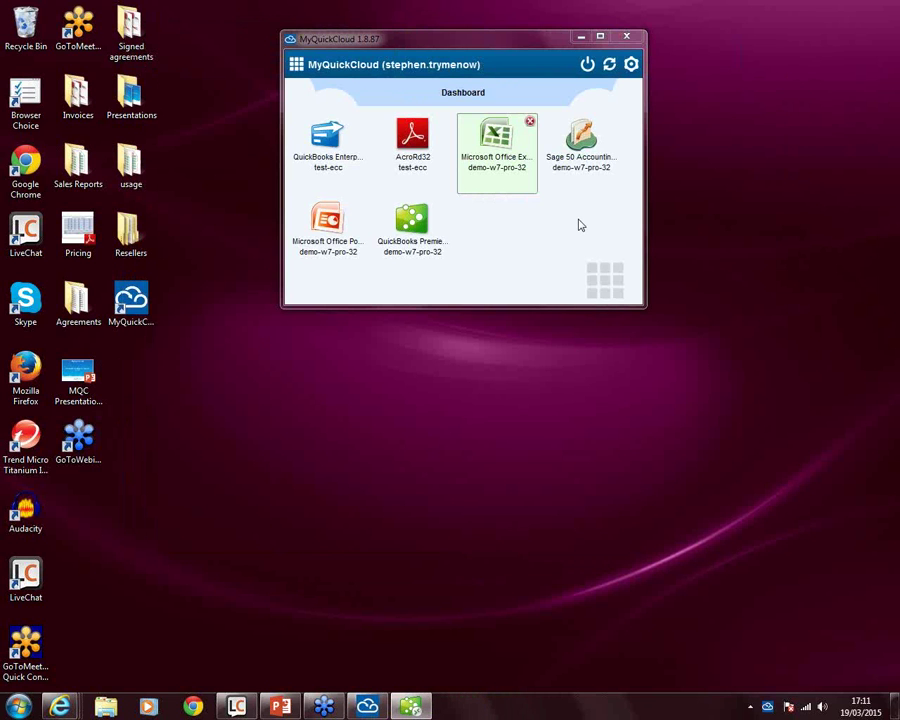
pyautogui.click(529, 121)
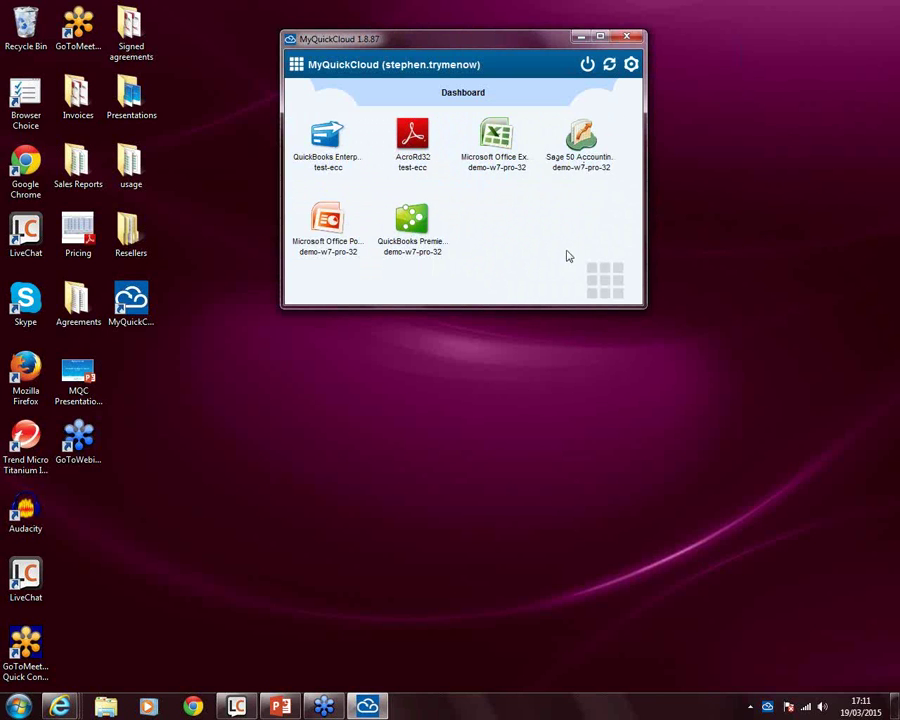
# Examine the account, users, apps and hosts pages in the MyQuickCloud configuration.
pyautogui.click(630, 65)
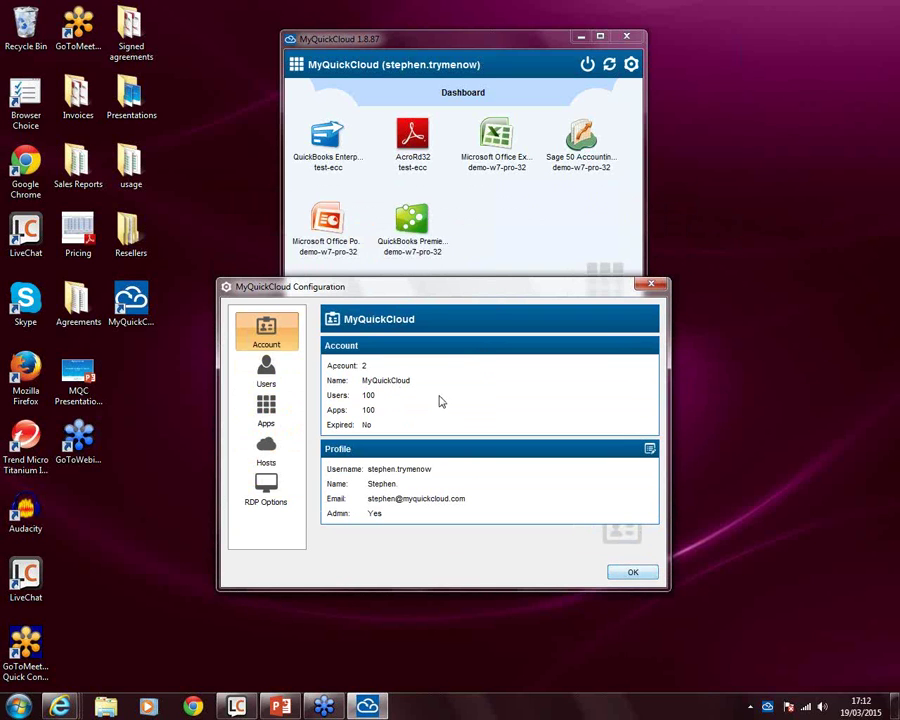
pyautogui.click(290, 380)
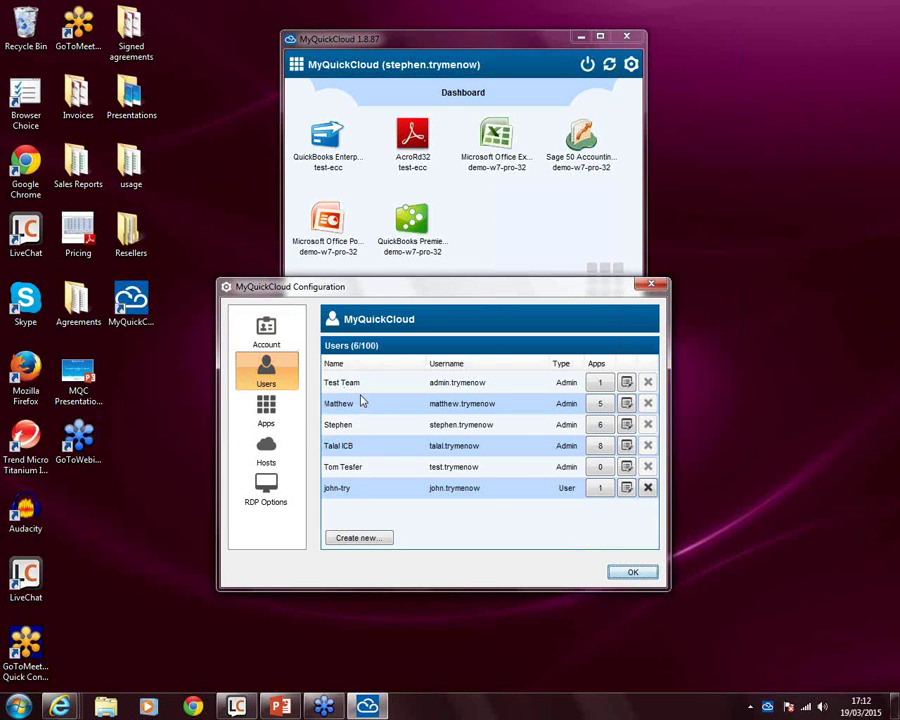
pyautogui.click(286, 410)
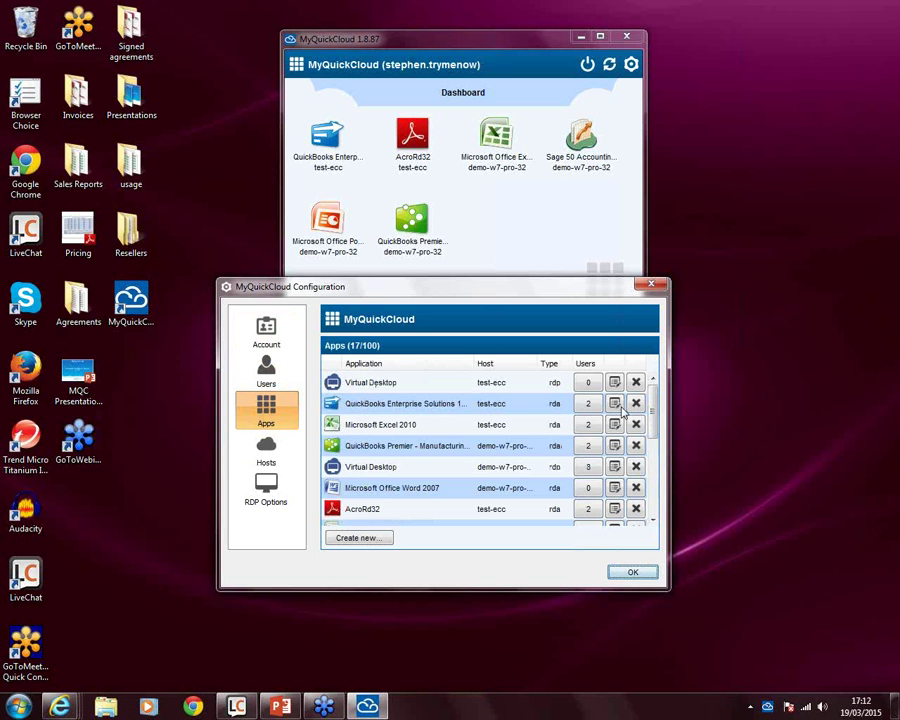
pyautogui.moveTo(655, 408)
pyautogui.mouseDown()
pyautogui.moveTo(654, 441)
pyautogui.moveTo(655, 396)
pyautogui.mouseUp()
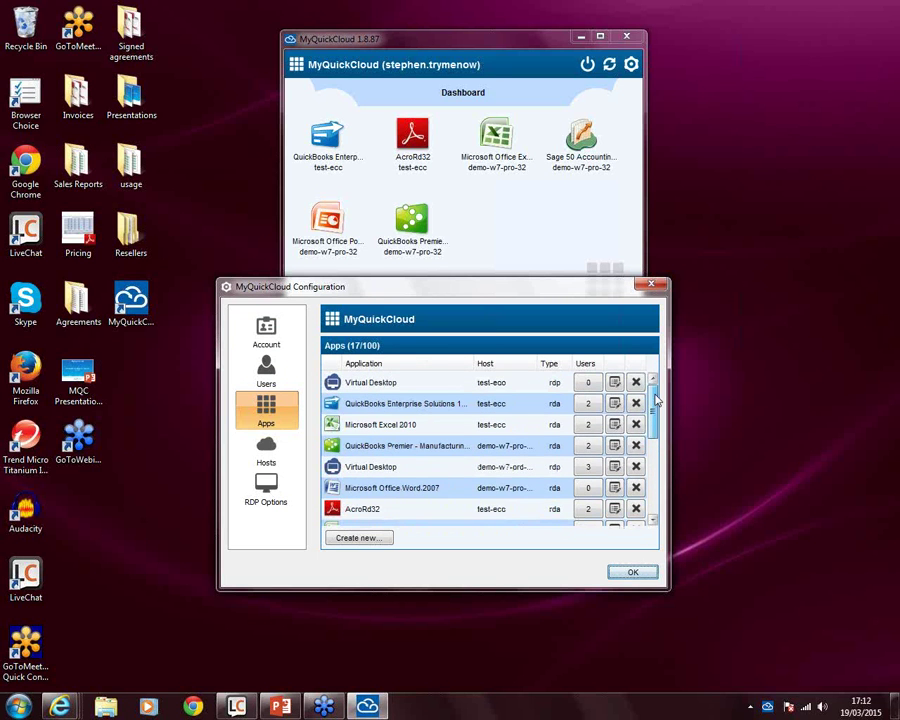
pyautogui.click(266, 455)
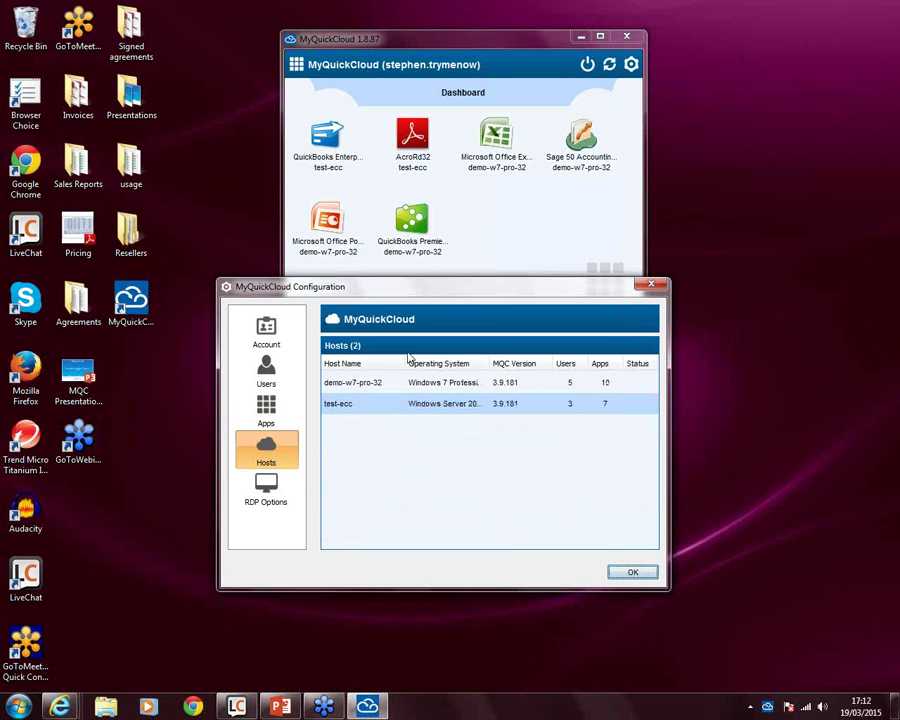
pyautogui.moveTo(455, 293); pyautogui.dragTo(456, 310)
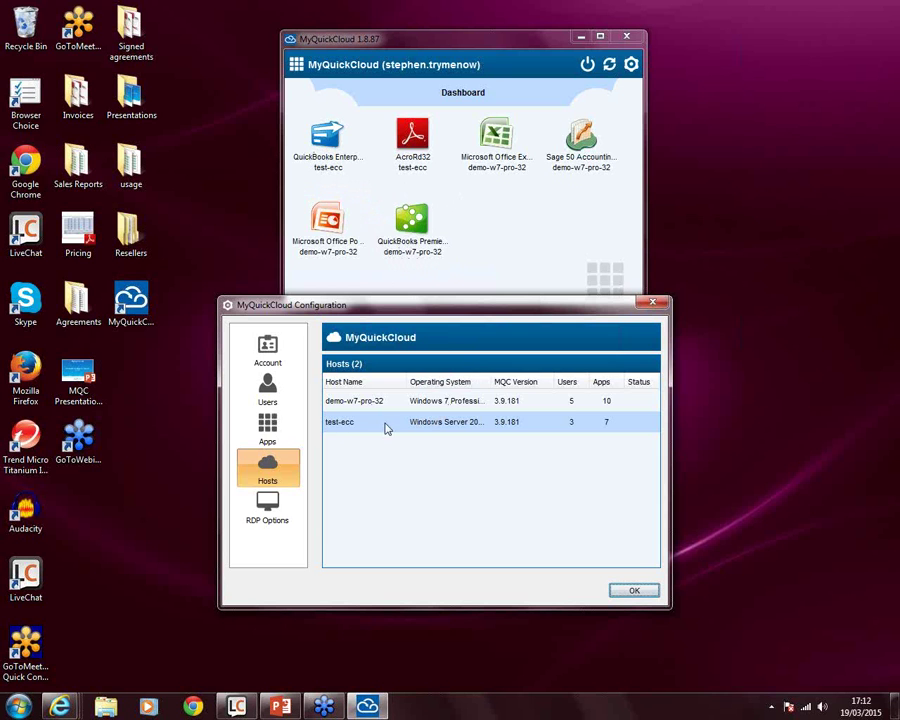
# Grant the signed-in admin user access to the published Microsoft Office Word 2007 app on host demo-w7-pro-32.
pyautogui.click(267, 428)
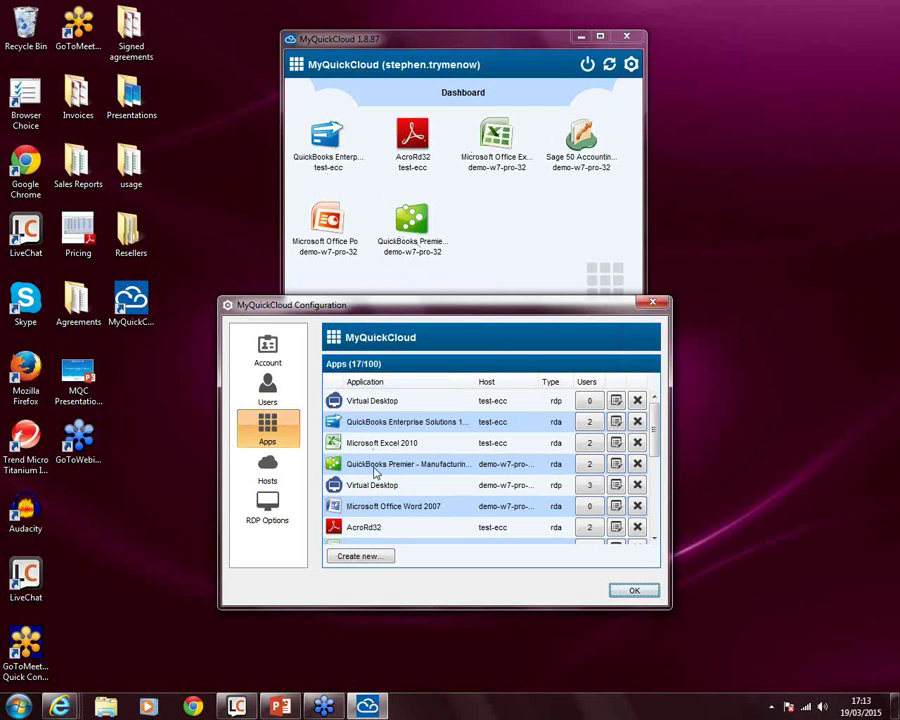
pyautogui.click(589, 508)
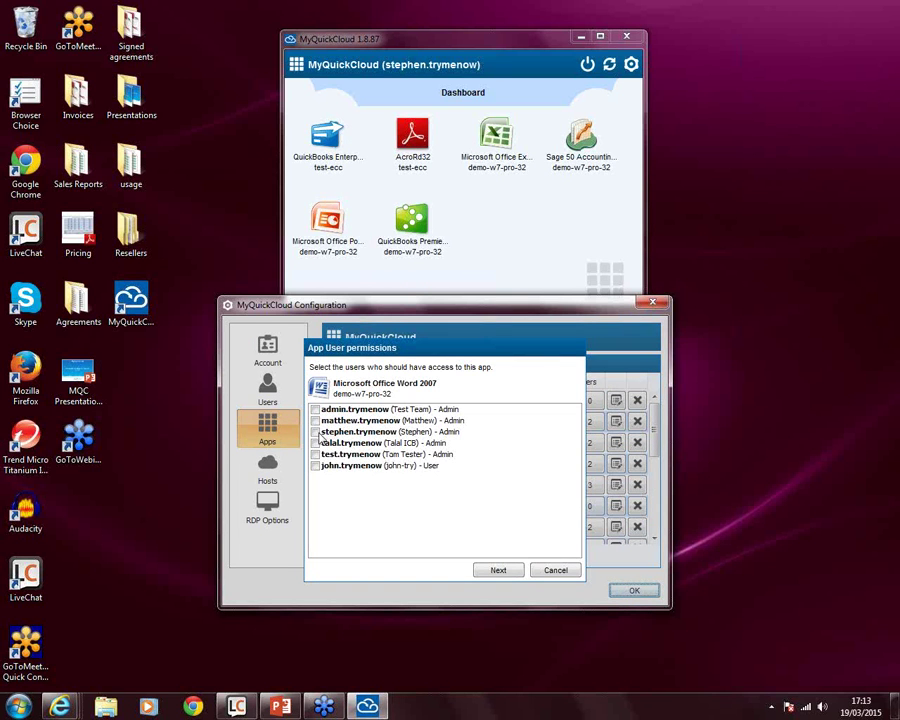
pyautogui.click(512, 571)
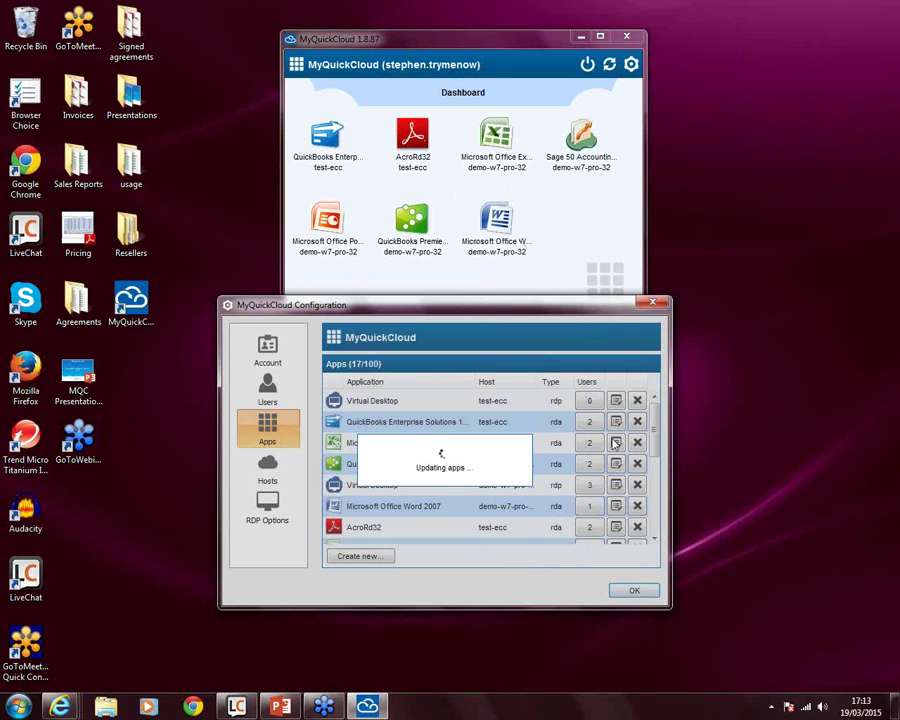
# Close the configuration, then launch Microsoft Office Word from the MyQuickCloud dashboard and exit its blank document.
pyautogui.click(630, 592)
pyautogui.doubleClick(528, 240)
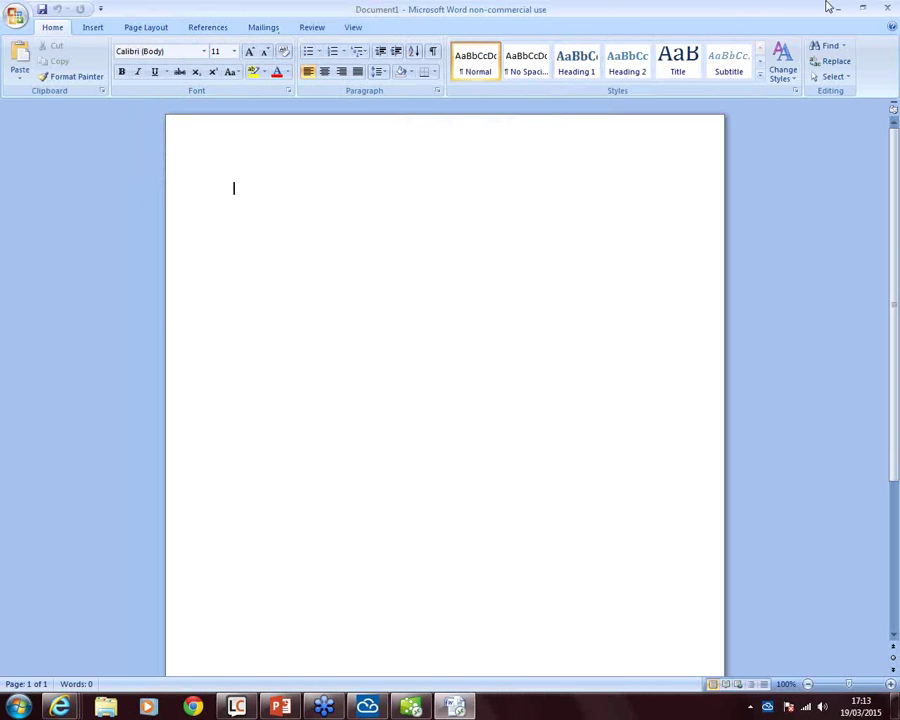
pyautogui.click(892, 9)
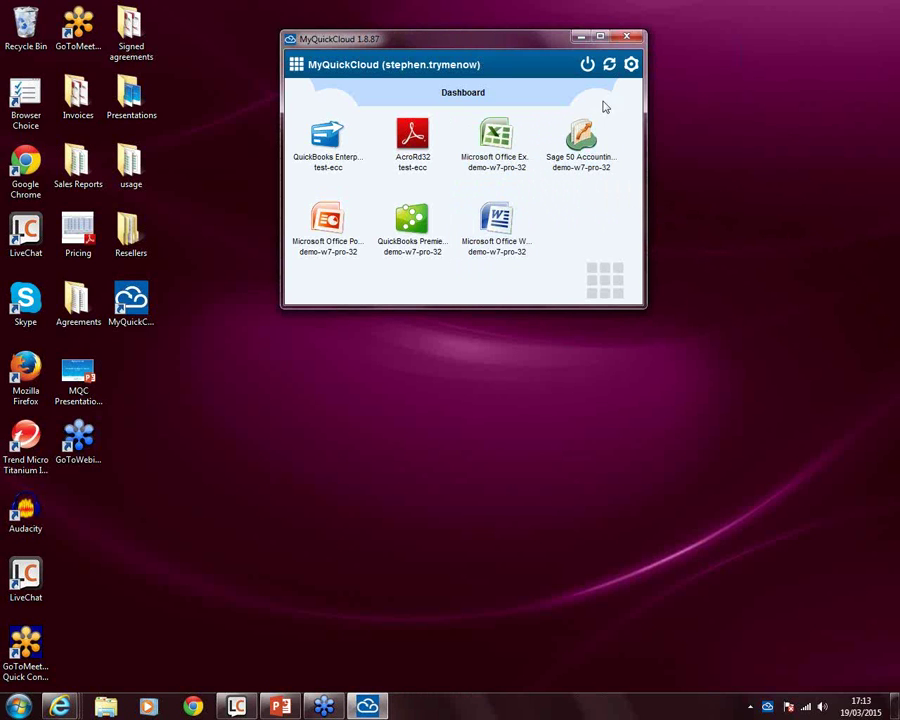
# Reopen the MyQuickCloud configuration and unpublish the Paint application shortcut from the apps list.
pyautogui.click(631, 64)
pyautogui.click(270, 323)
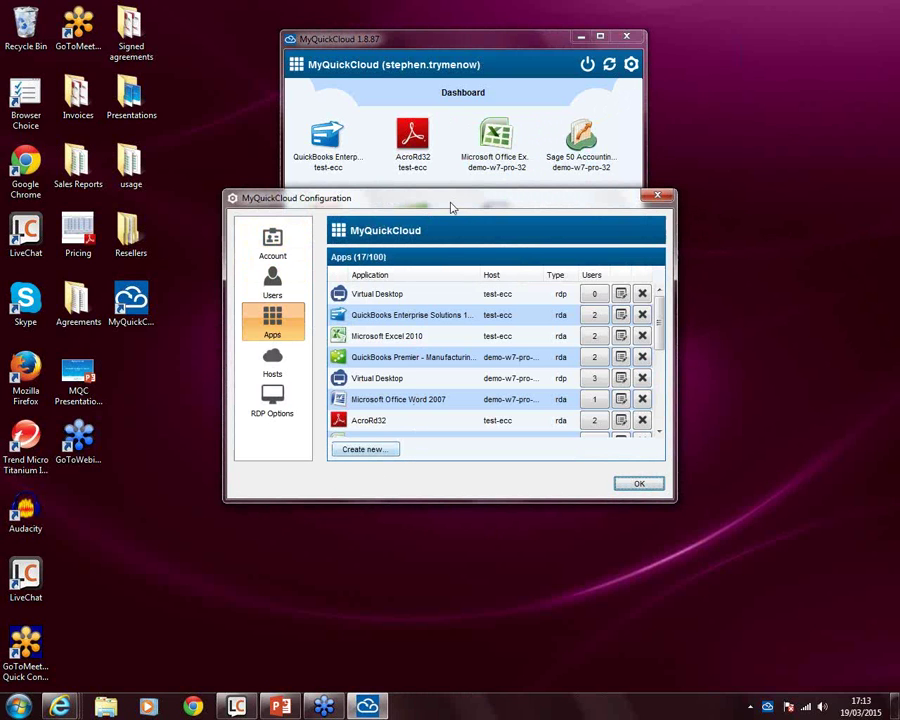
pyautogui.moveTo(659, 330); pyautogui.dragTo(658, 411)
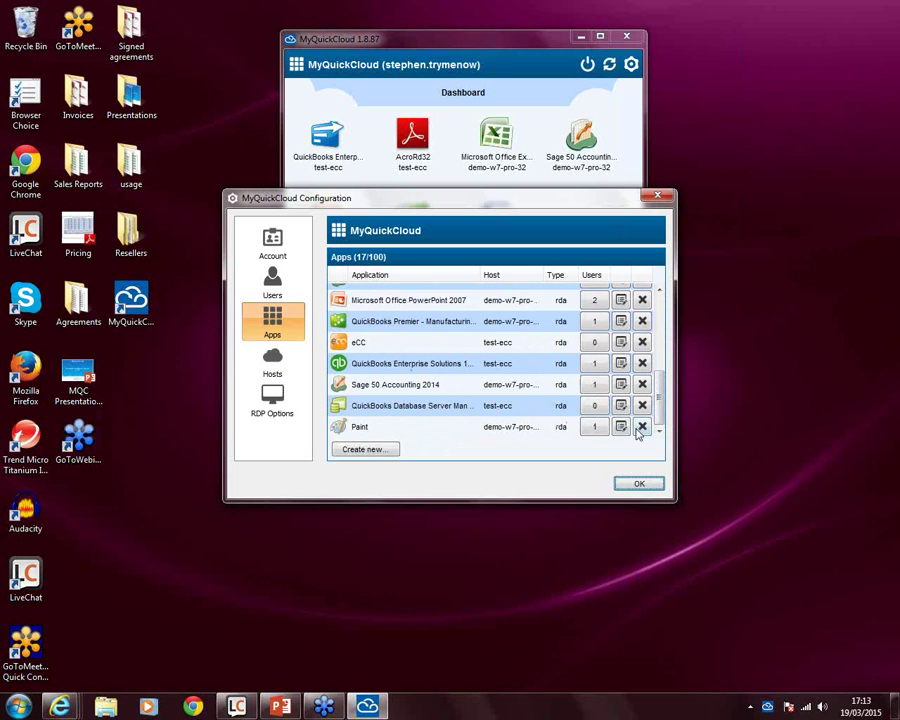
pyautogui.click(641, 426)
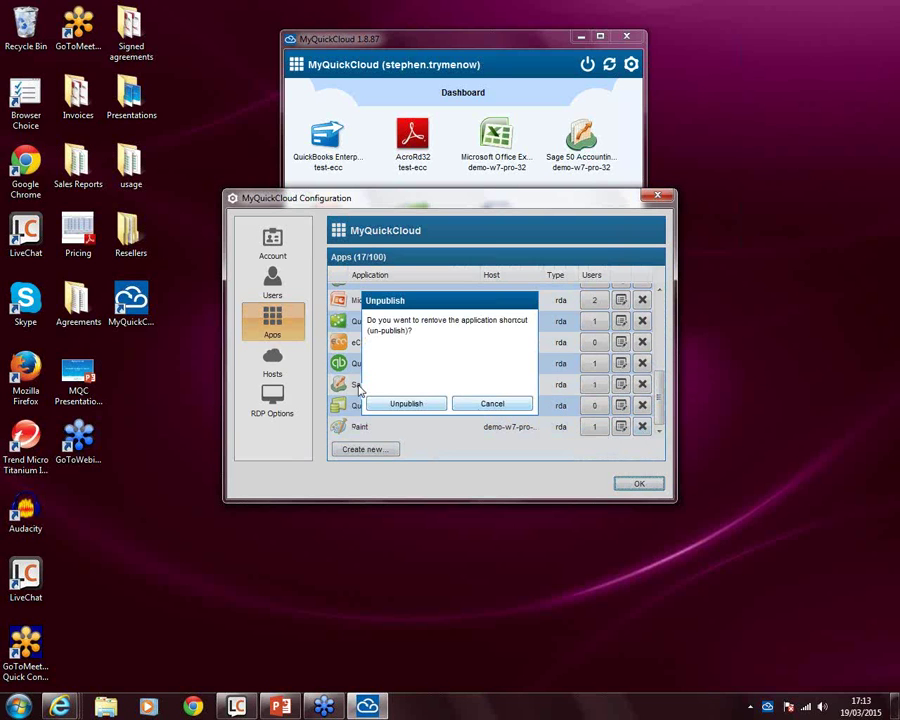
pyautogui.click(406, 459)
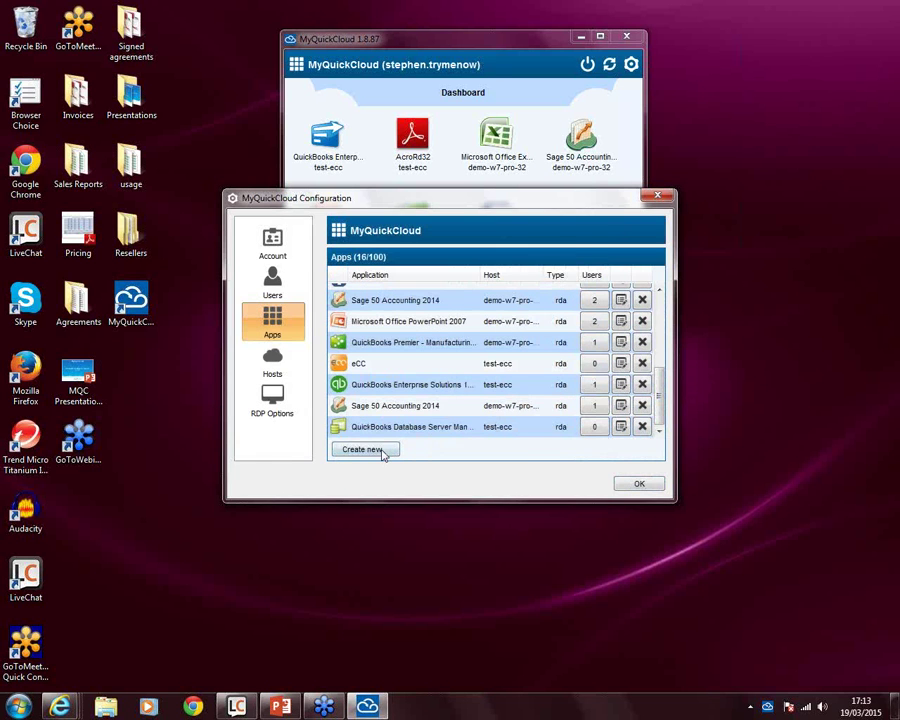
# Publish Paint from host demo-w7-pro-32 as a single application, with access for the signed-in admin user.
pyautogui.click(362, 449)
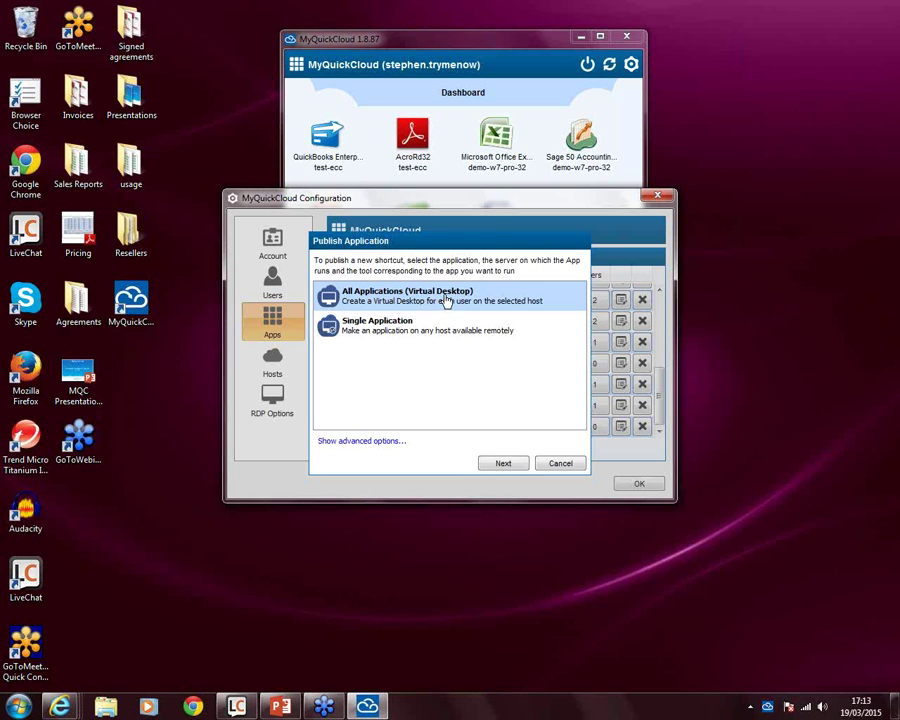
pyautogui.click(391, 327)
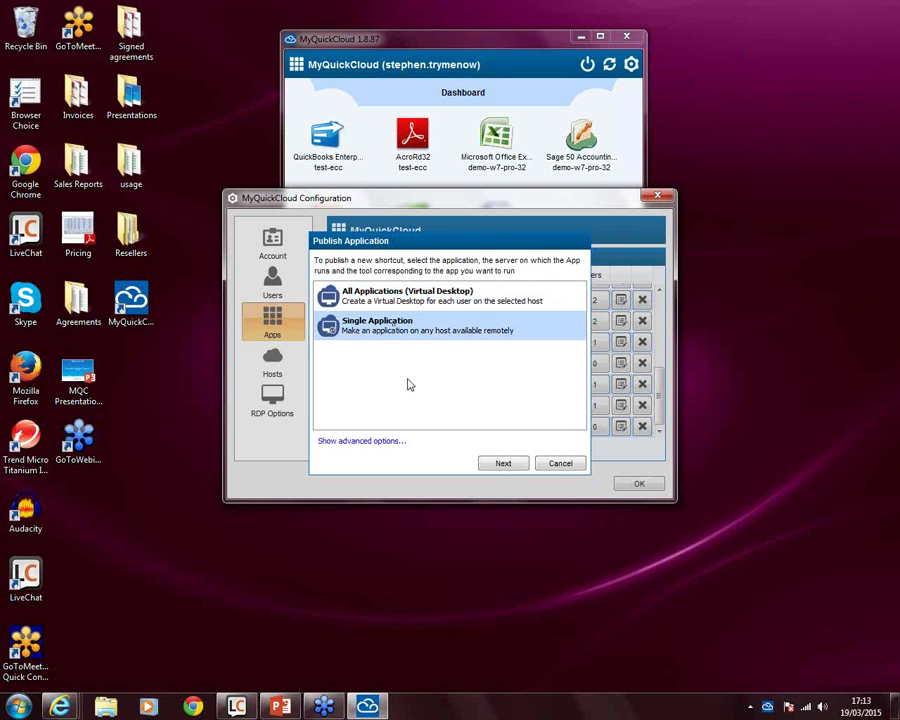
pyautogui.click(502, 464)
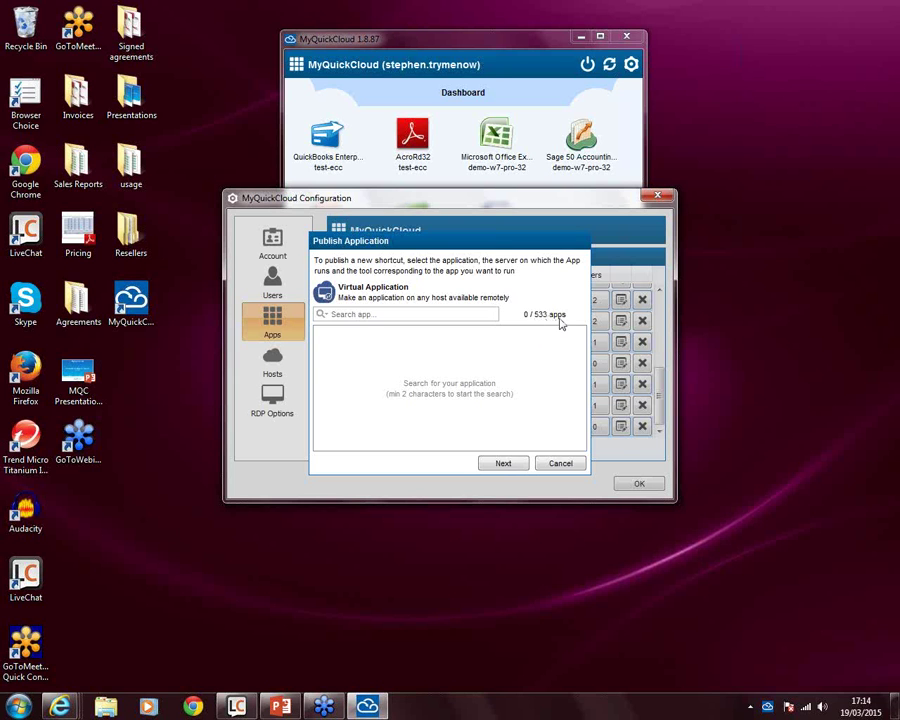
pyautogui.click(364, 313)
pyautogui.write('paint')
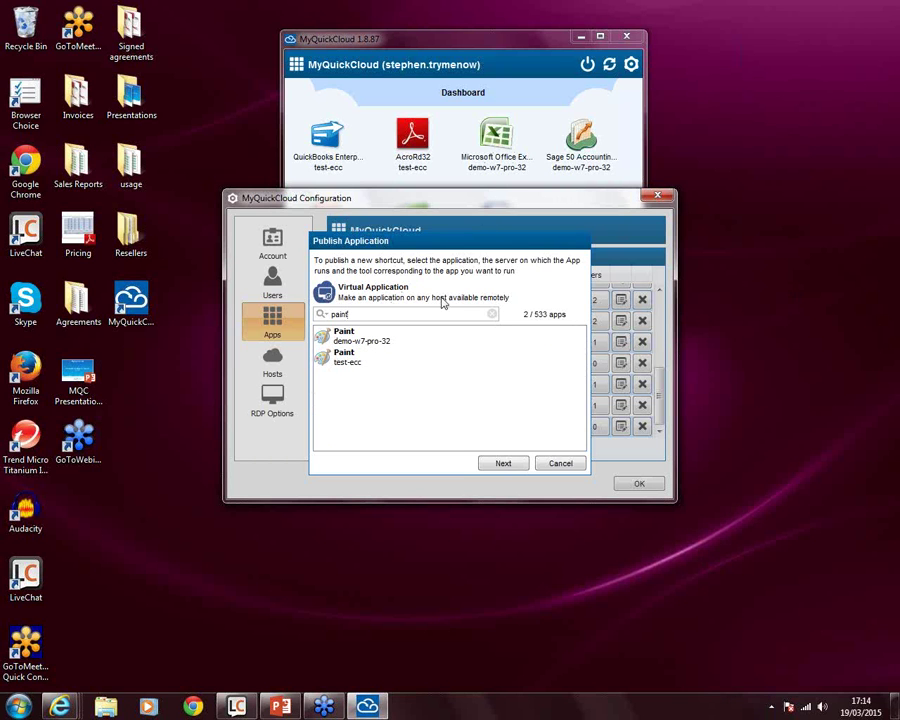
pyautogui.click(360, 343)
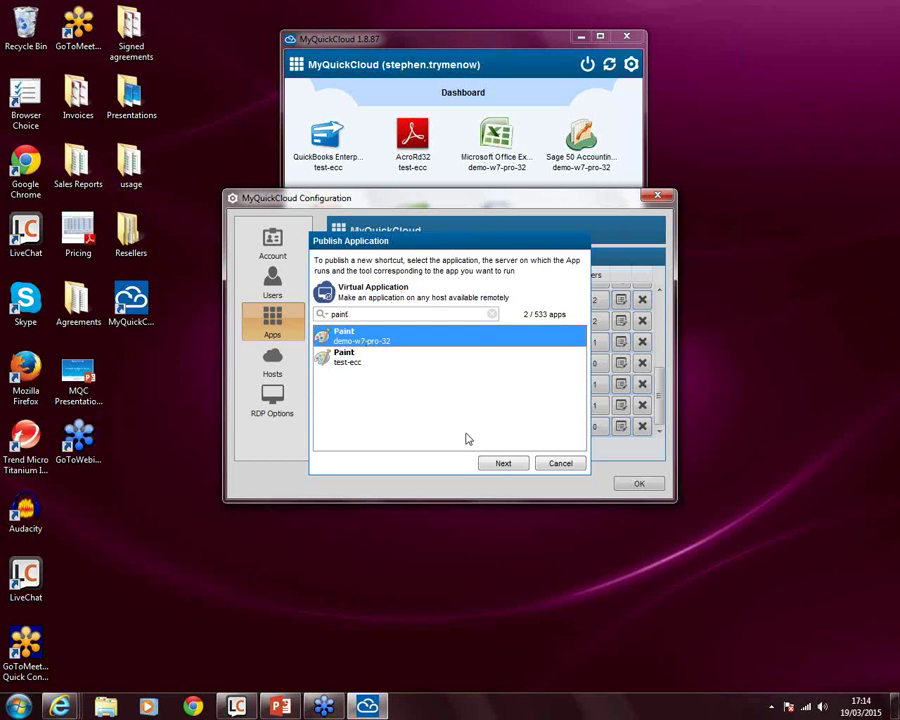
pyautogui.click(503, 463)
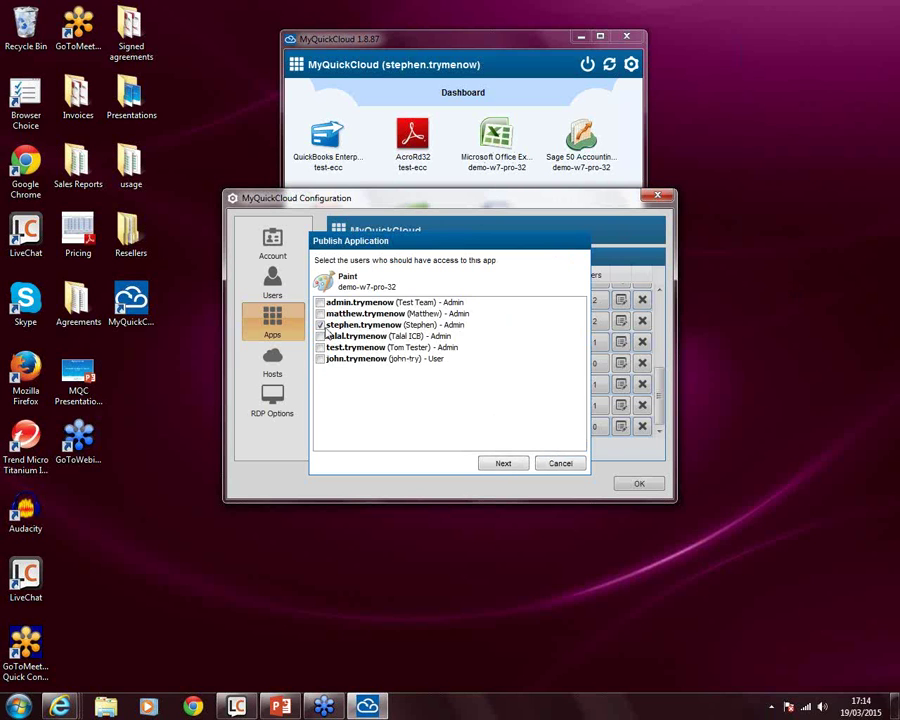
pyautogui.click(504, 462)
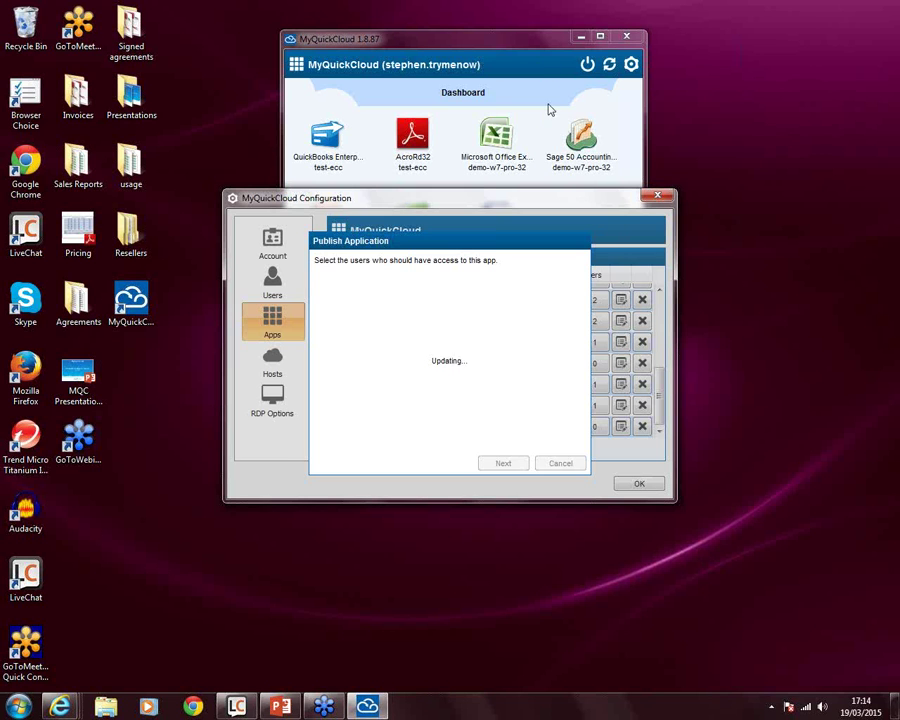
# Check the user permissions of the published Paint app without changing them.
pyautogui.moveTo(583, 202); pyautogui.dragTo(587, 327)
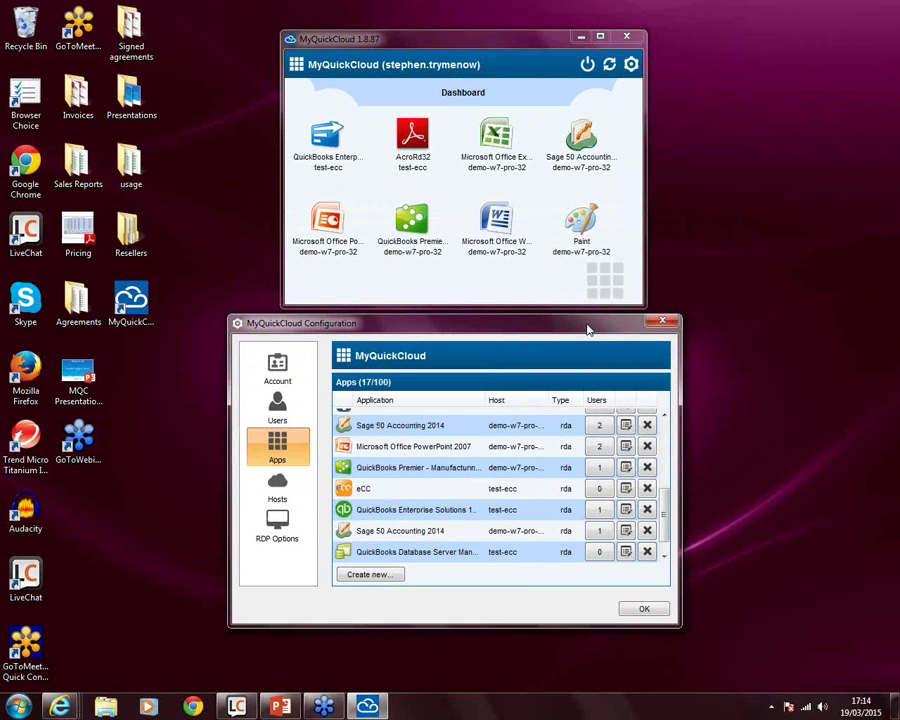
pyautogui.scroll(-1, 560, 530)
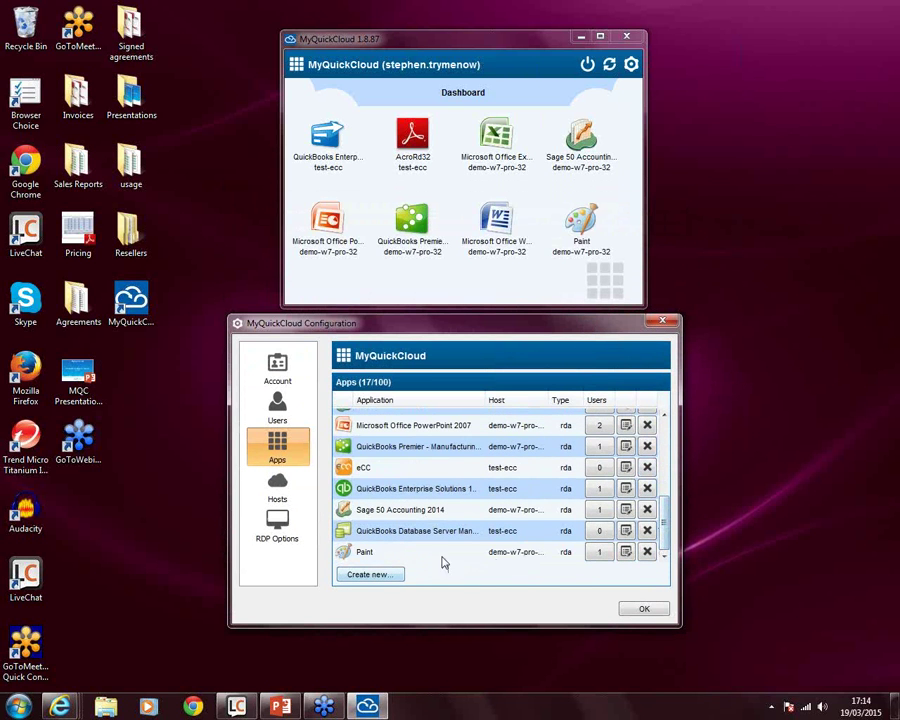
pyautogui.click(597, 553)
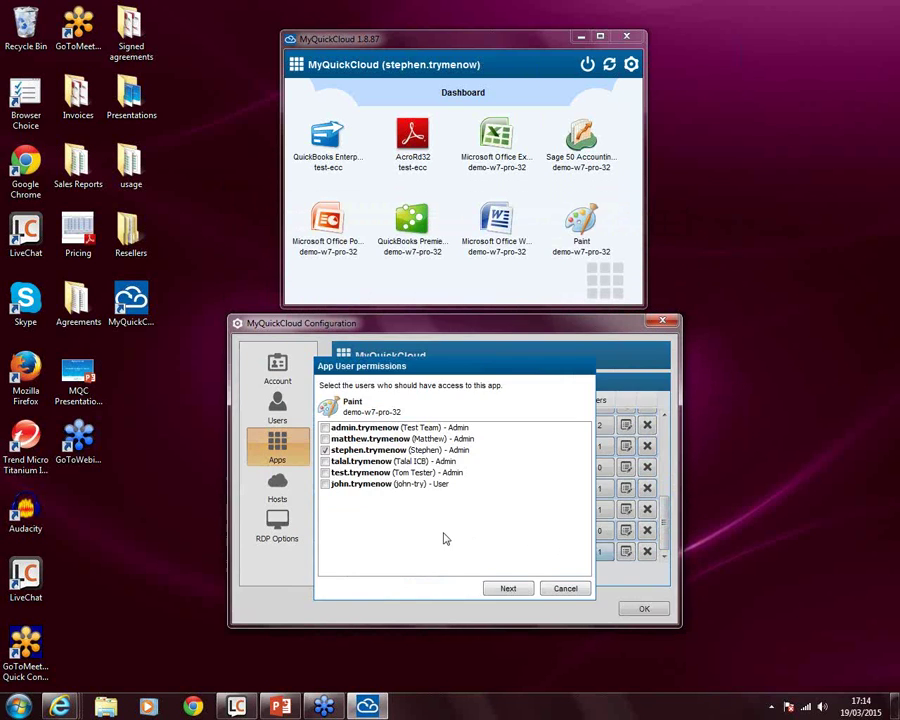
pyautogui.click(565, 589)
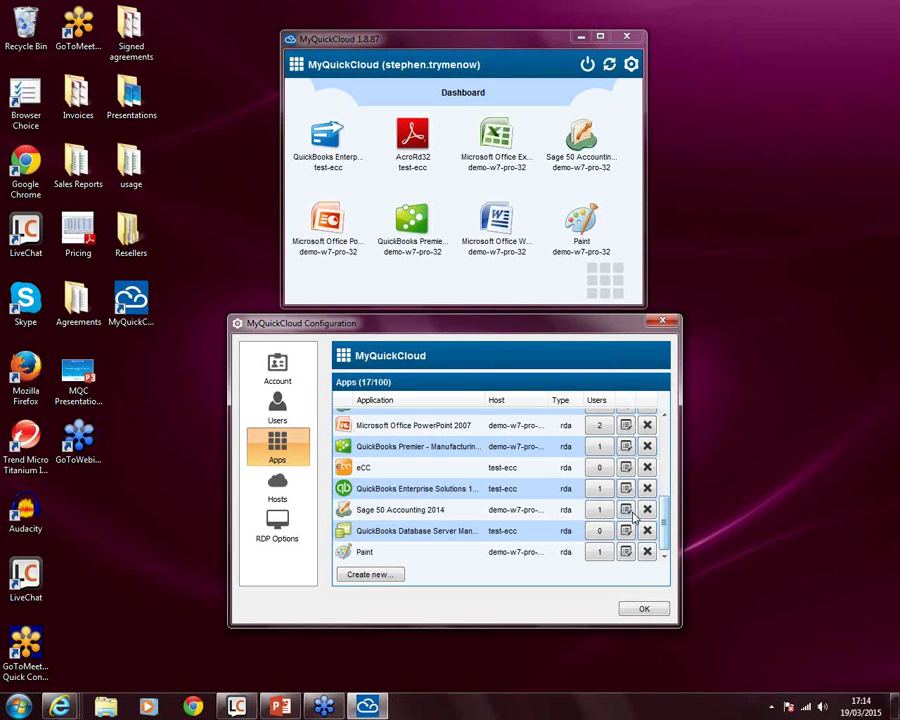
# Publish a Virtual Desktop with all applications on host demo-w7-pro-32 for the signed-in admin user.
pyautogui.scroll(4, 474, 466)
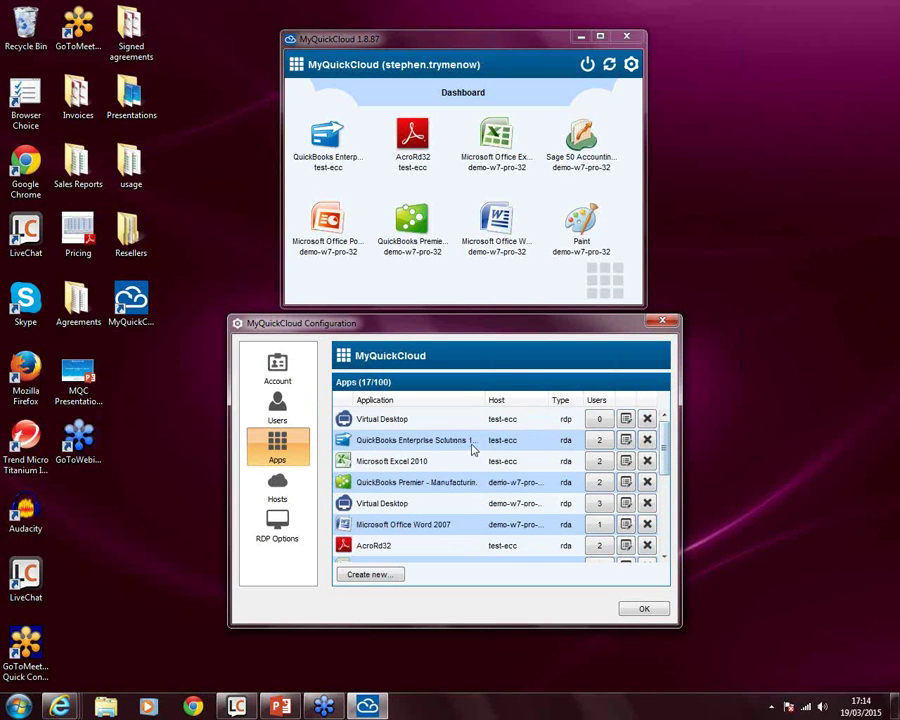
pyautogui.click(371, 575)
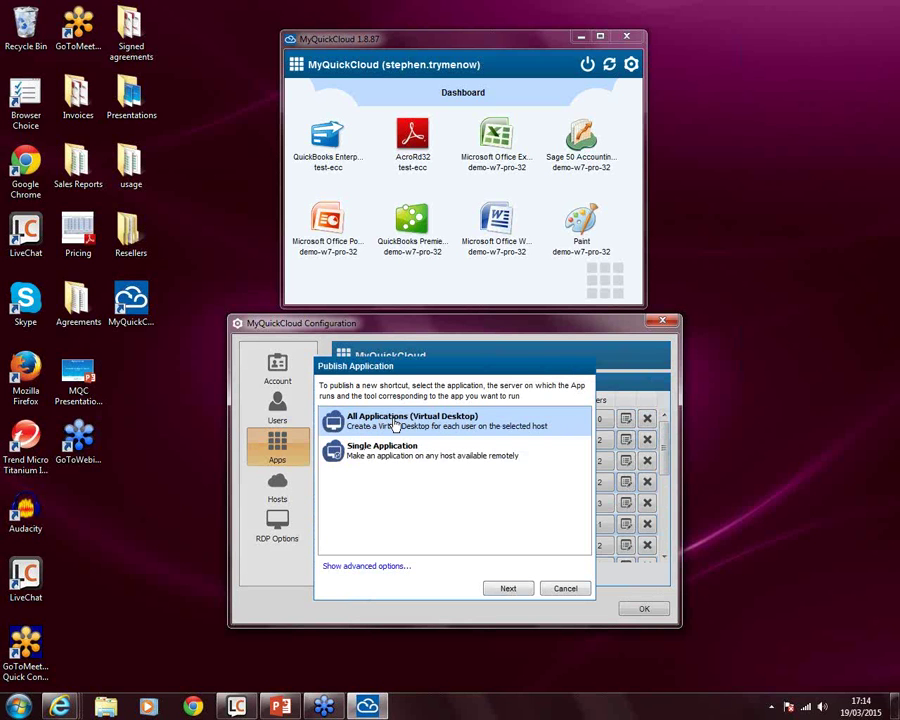
pyautogui.click(508, 591)
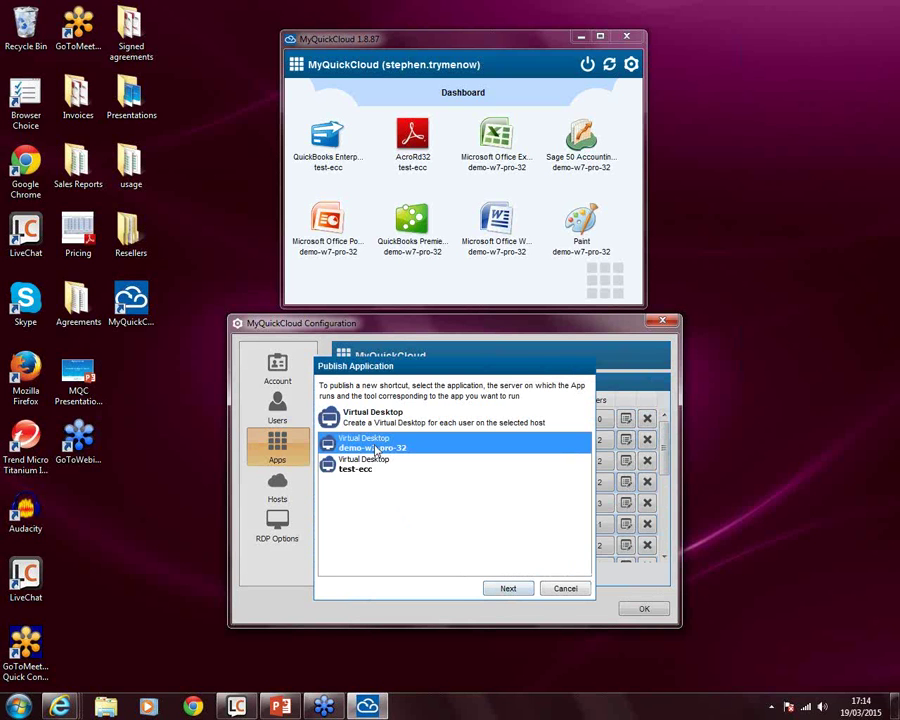
pyautogui.click(507, 589)
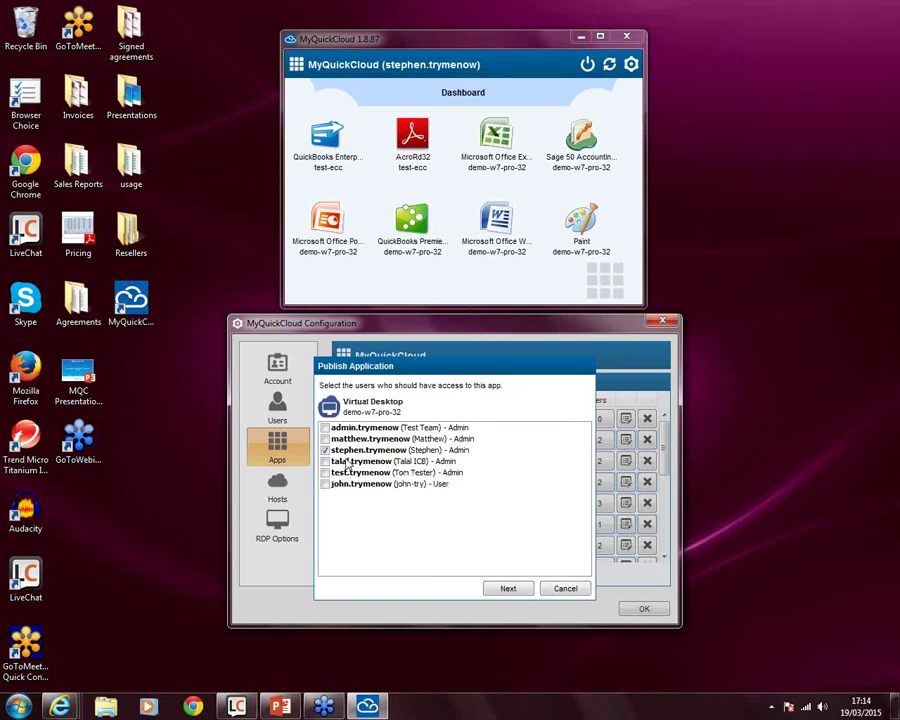
pyautogui.click(506, 589)
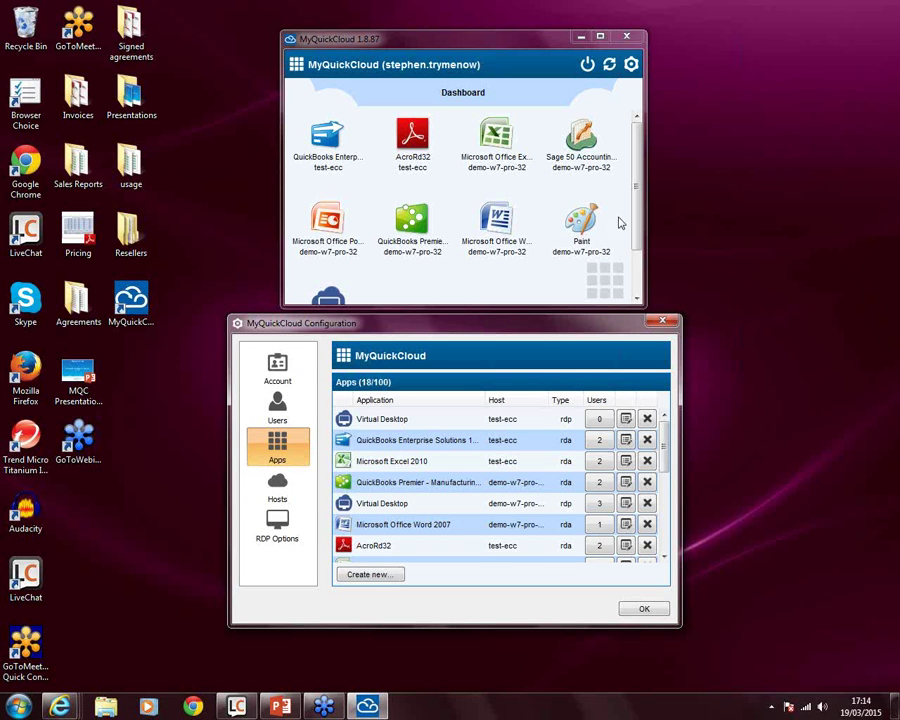
# Close the configuration, launch the Virtual Desktop on demo-w7-pro-32, and view the test text file on the remote desktop.
pyautogui.click(662, 321)
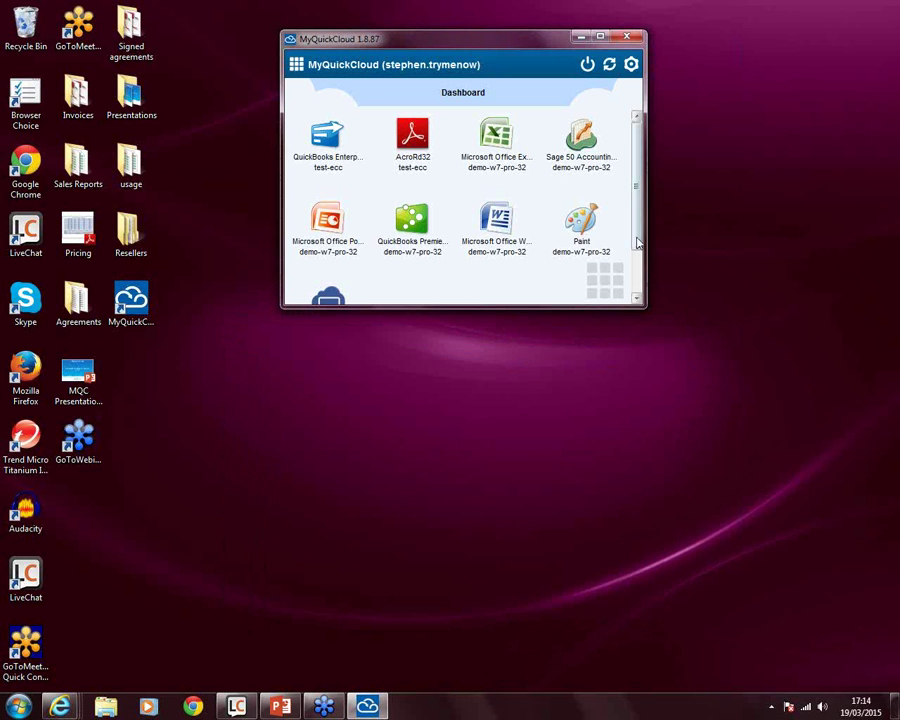
pyautogui.scroll(-2, 420, 287)
pyautogui.click(330, 268)
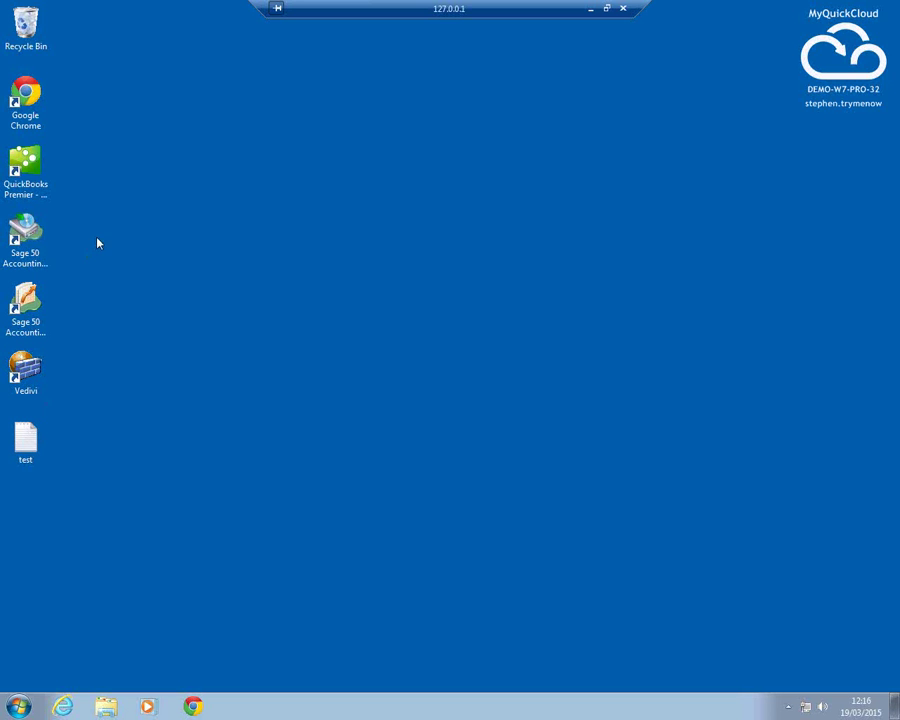
pyautogui.doubleClick(31, 445)
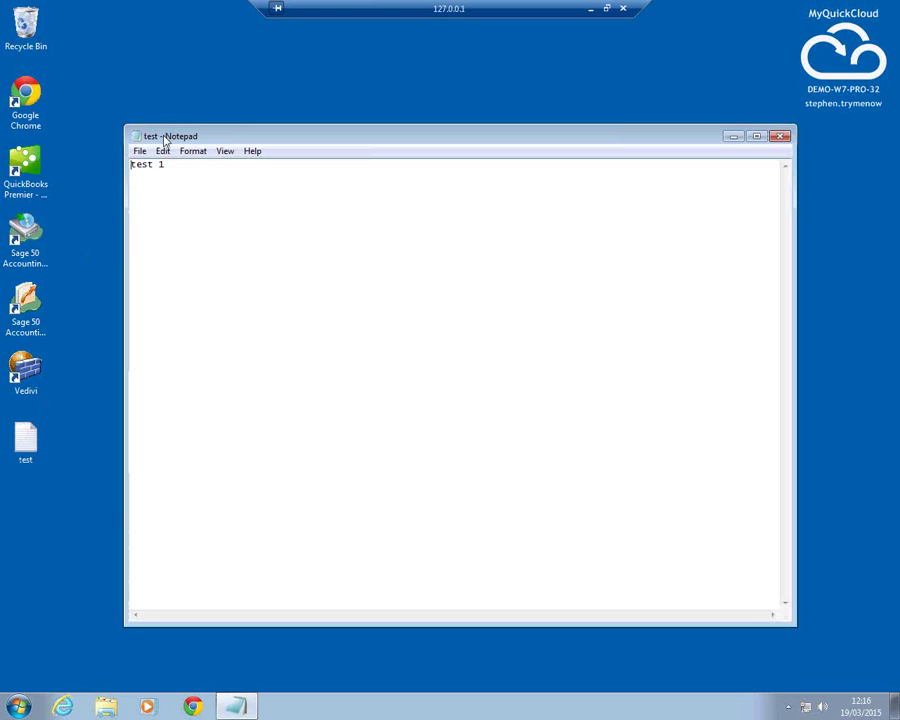
pyautogui.click(767, 138)
# Copy the test text file from the remote Virtual Desktop and paste it onto the local desktop.
pyautogui.rightClick(28, 436)
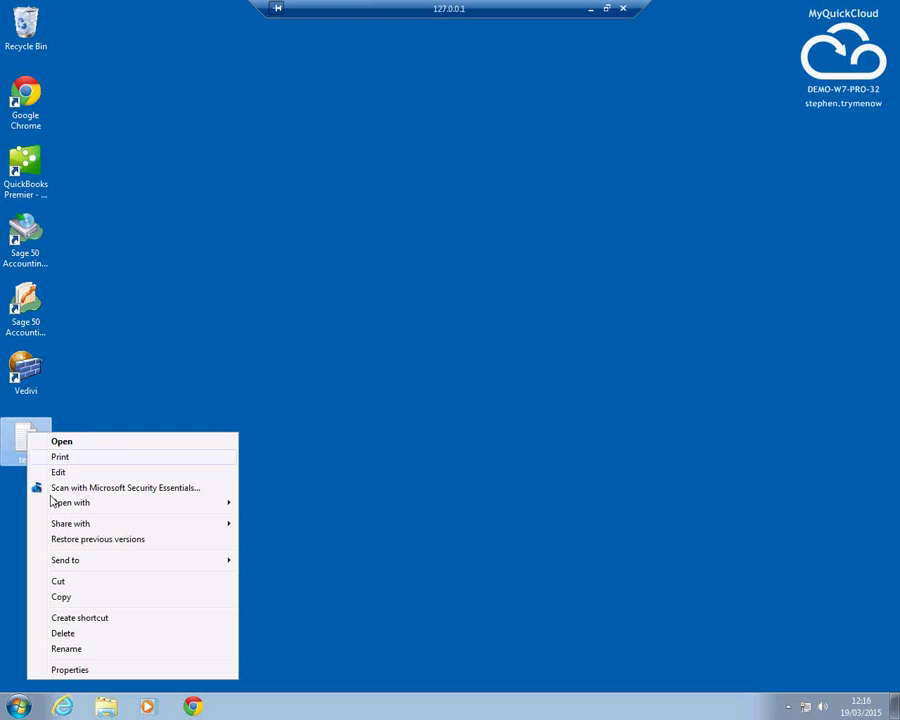
pyautogui.click(62, 596)
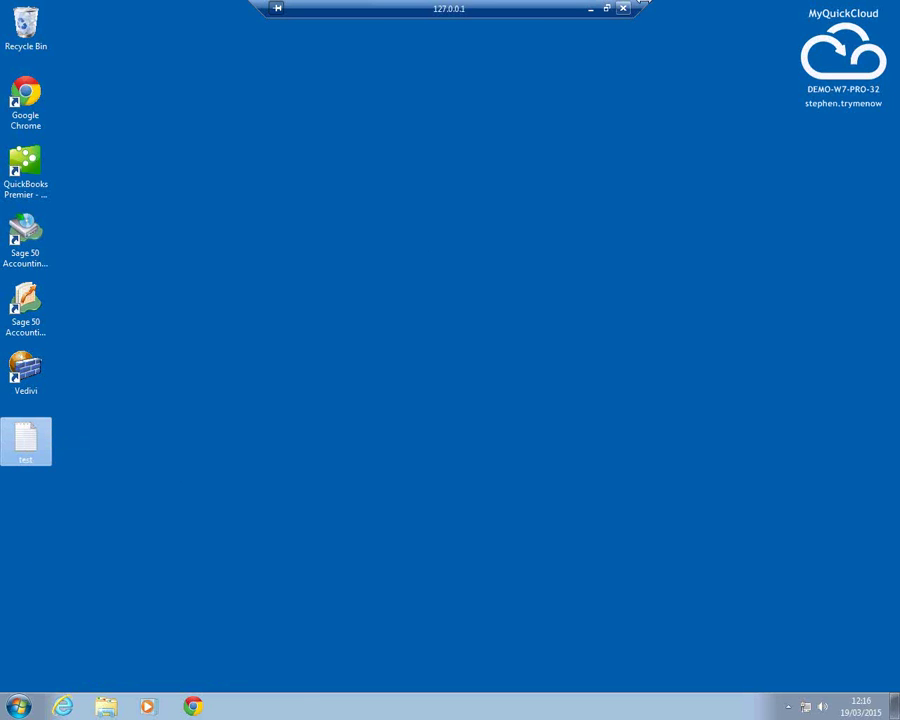
pyautogui.click(591, 9)
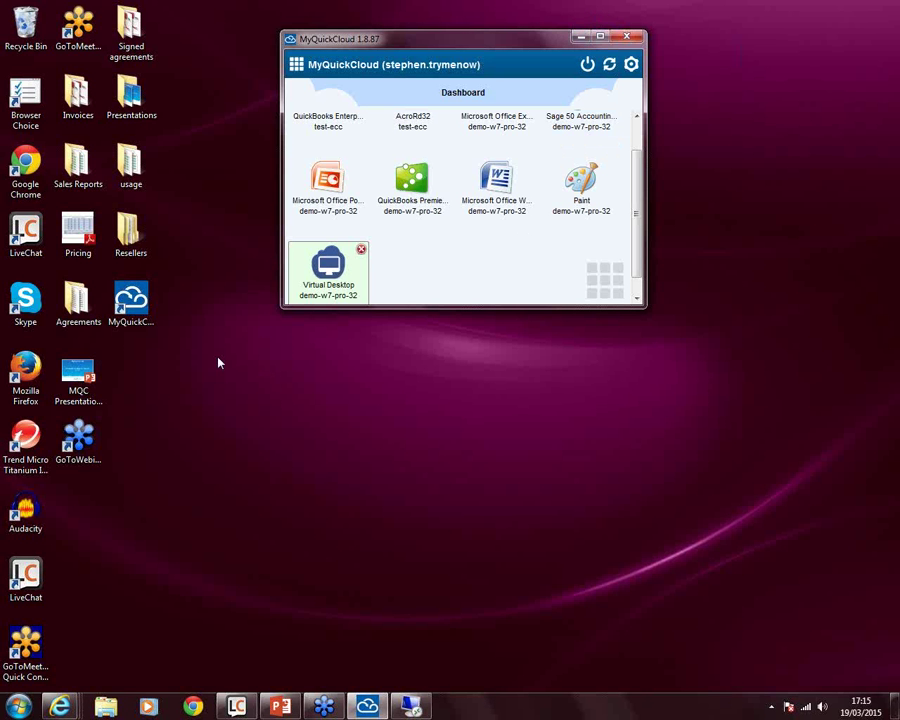
pyautogui.rightClick(183, 347)
pyautogui.click(219, 408)
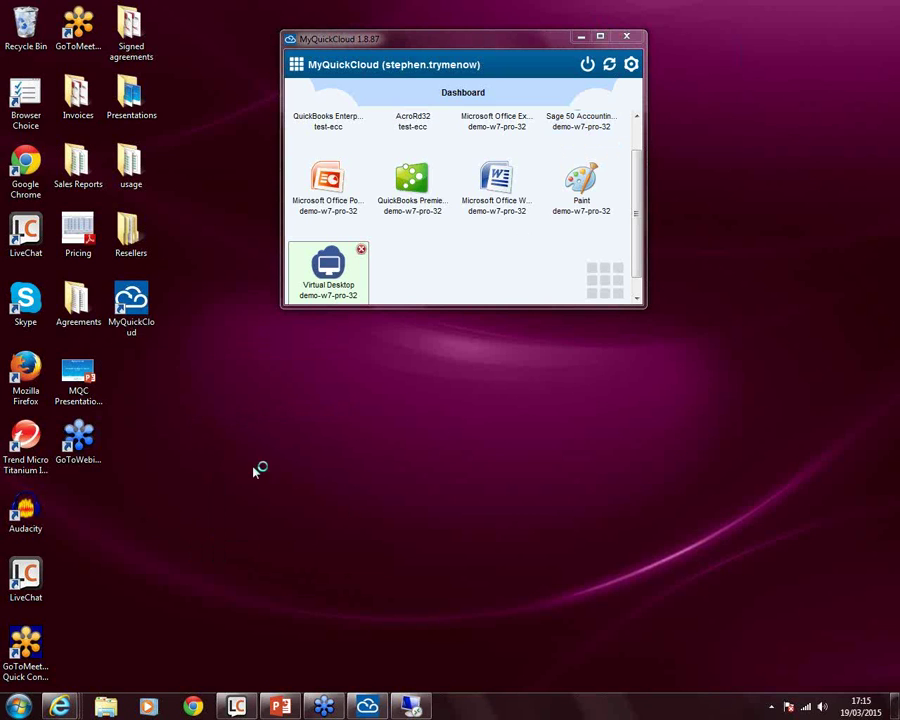
# View the pasted test file in Notepad, close it, and place its icon below the MyQuickCloud desktop shortcut.
pyautogui.doubleClick(186, 380)
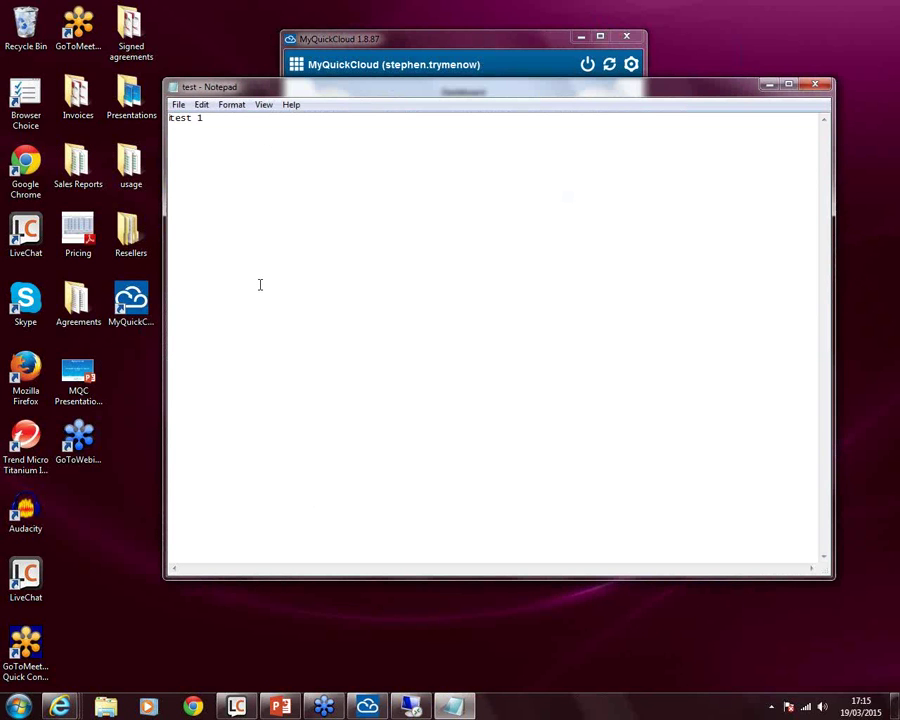
pyautogui.click(818, 90)
pyautogui.moveTo(183, 372); pyautogui.dragTo(146, 370)
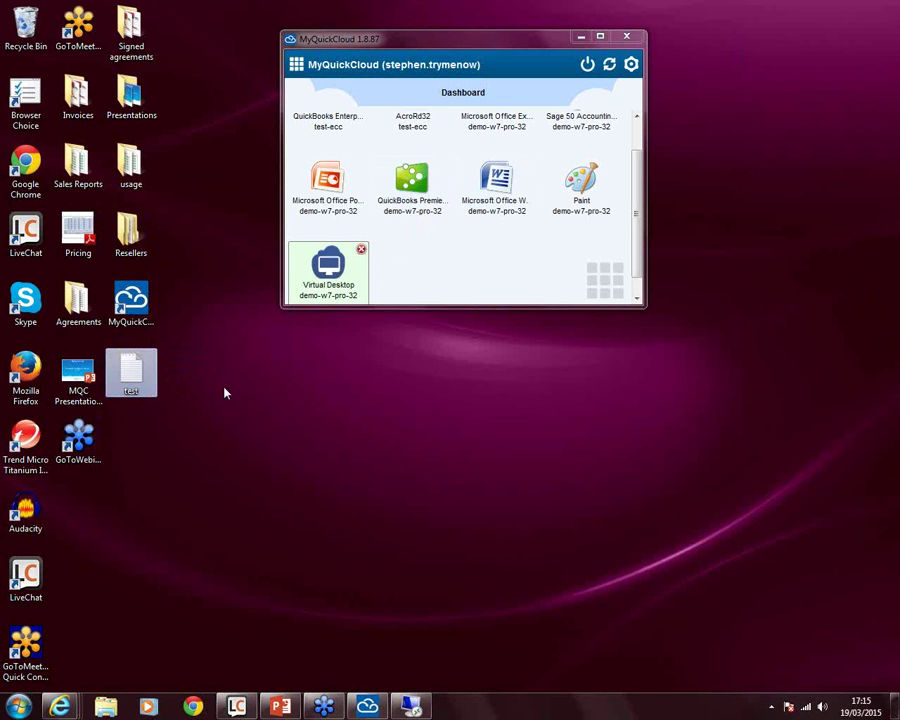
# End the running Virtual Desktop session from the MyQuickCloud dashboard.
pyautogui.click(361, 249)
pyautogui.moveTo(637, 221)
pyautogui.mouseDown()
pyautogui.moveTo(635, 198)
pyautogui.moveTo(634, 236)
pyautogui.mouseUp()
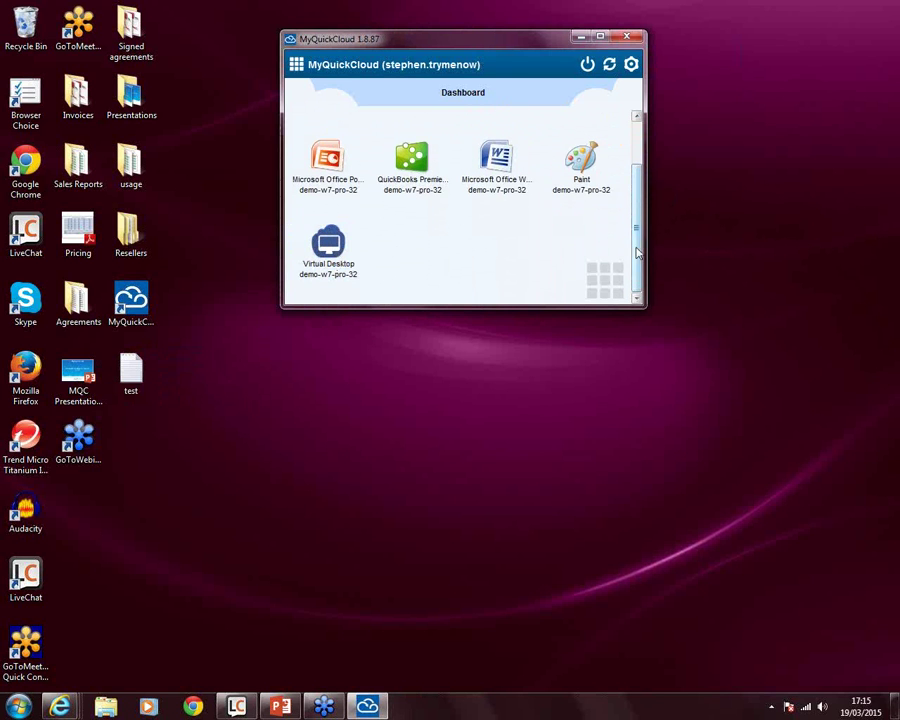
# Open the MyQuickCloud configuration from the dashboard and view the lists of published apps and account users.
pyautogui.moveTo(637, 228); pyautogui.dragTo(637, 185)
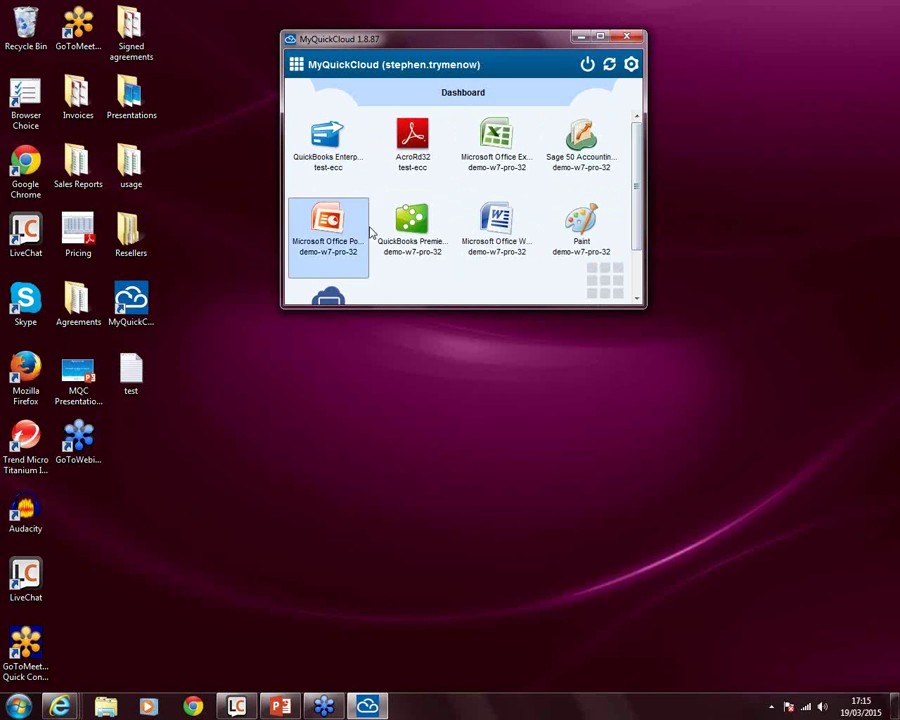
pyautogui.click(630, 64)
pyautogui.click(274, 317)
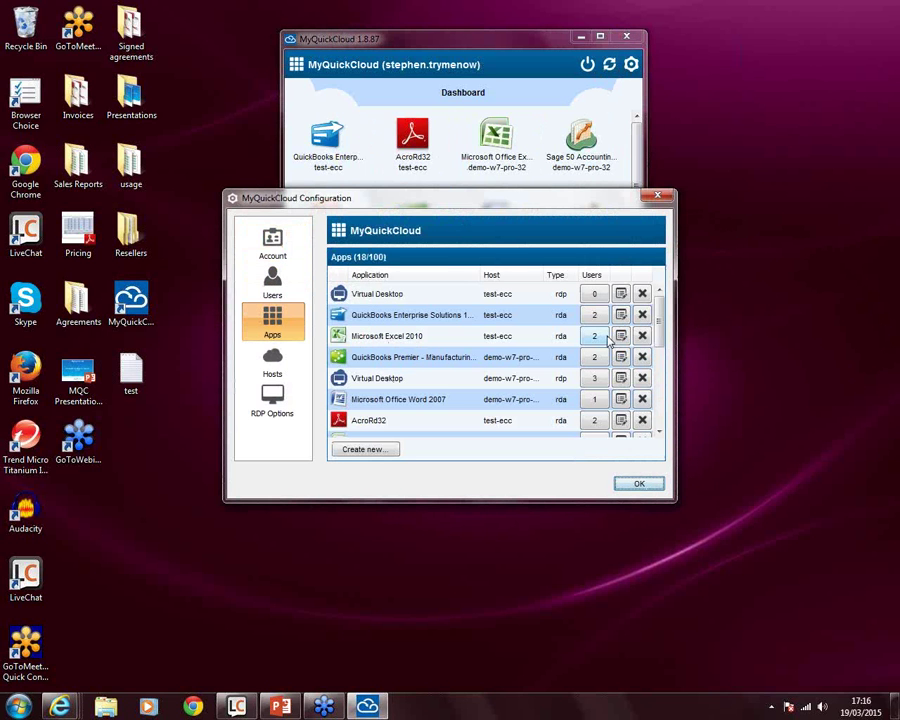
pyautogui.click(272, 284)
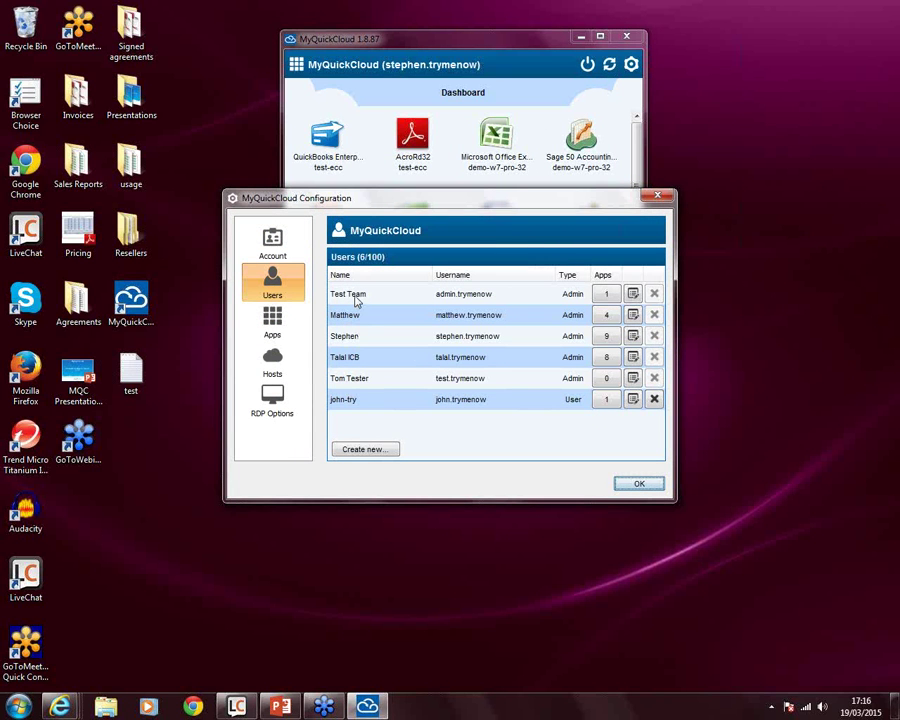
# View the blank Create User form and the admin user's Edit User form, cancelling both without changes.
pyautogui.click(363, 451)
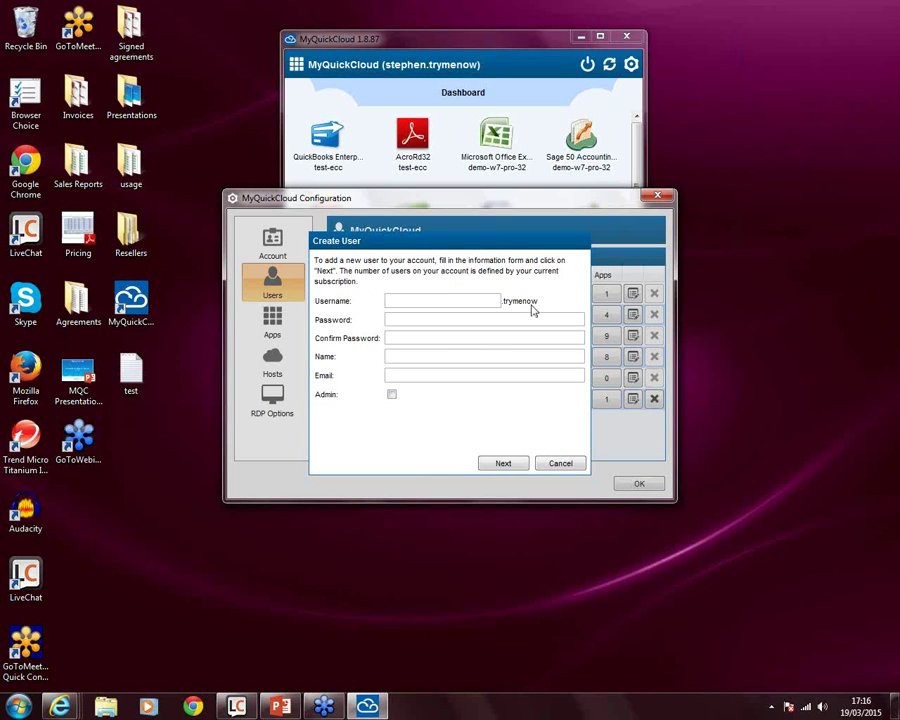
pyautogui.click(559, 464)
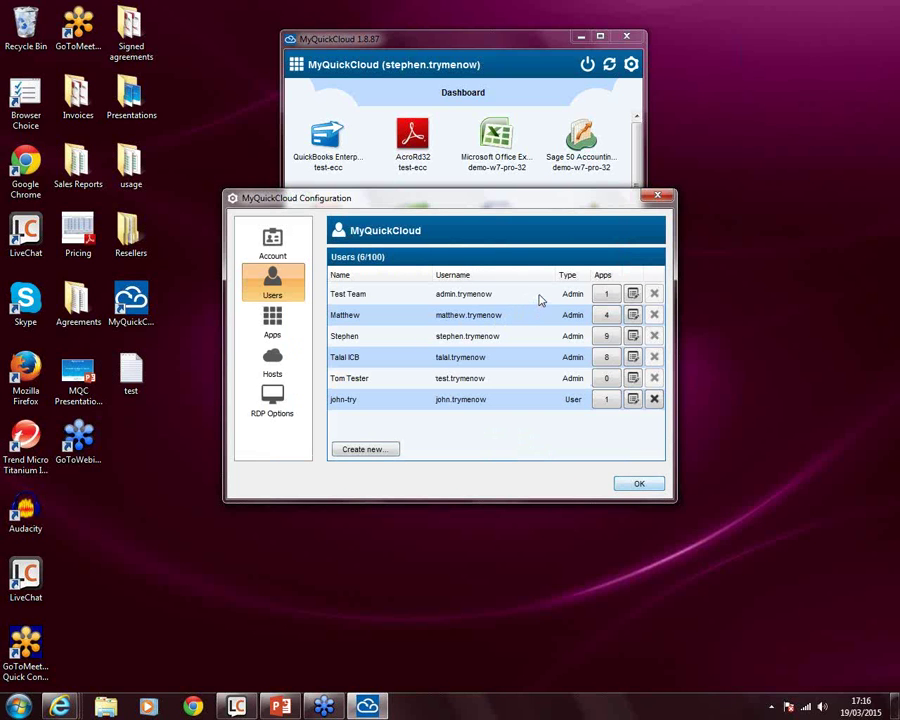
pyautogui.click(633, 294)
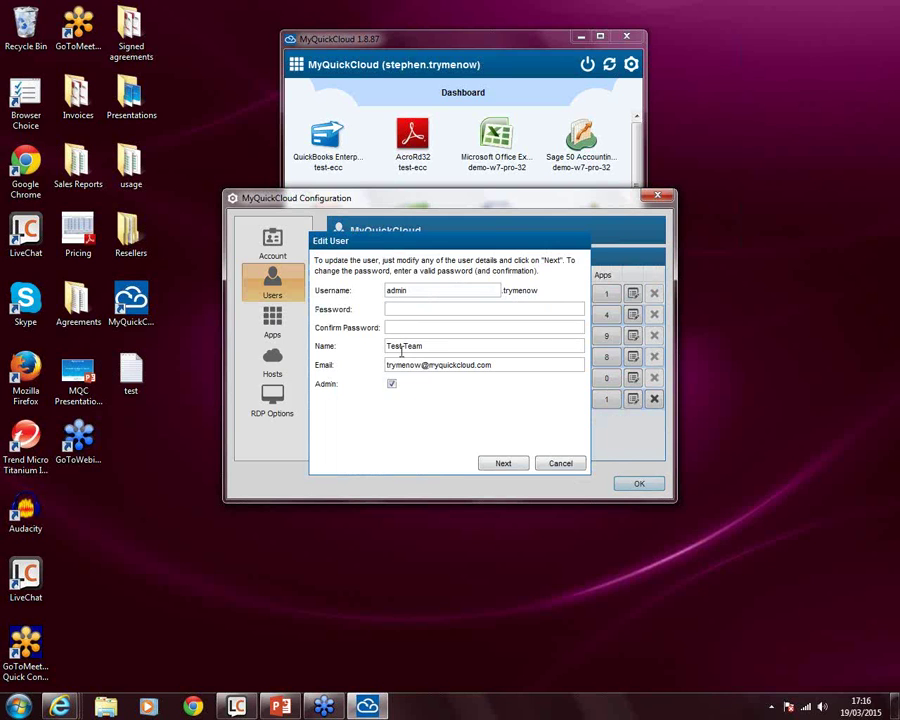
pyautogui.click(560, 463)
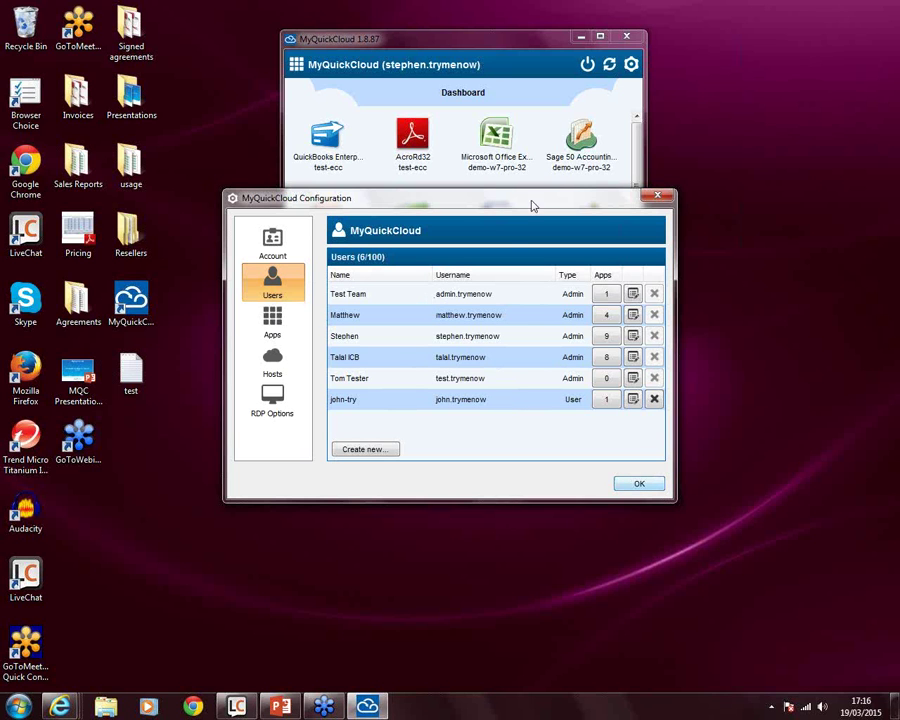
# Move the configuration window lower, review the apps and the connected hosts, and close the configuration.
pyautogui.moveTo(533, 205); pyautogui.dragTo(531, 254)
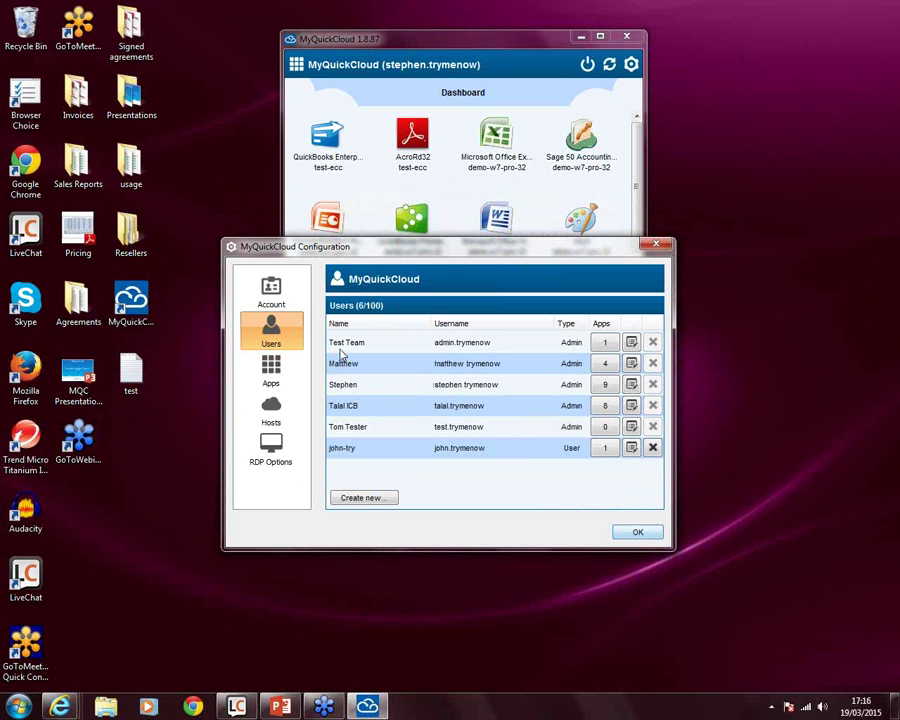
pyautogui.click(272, 372)
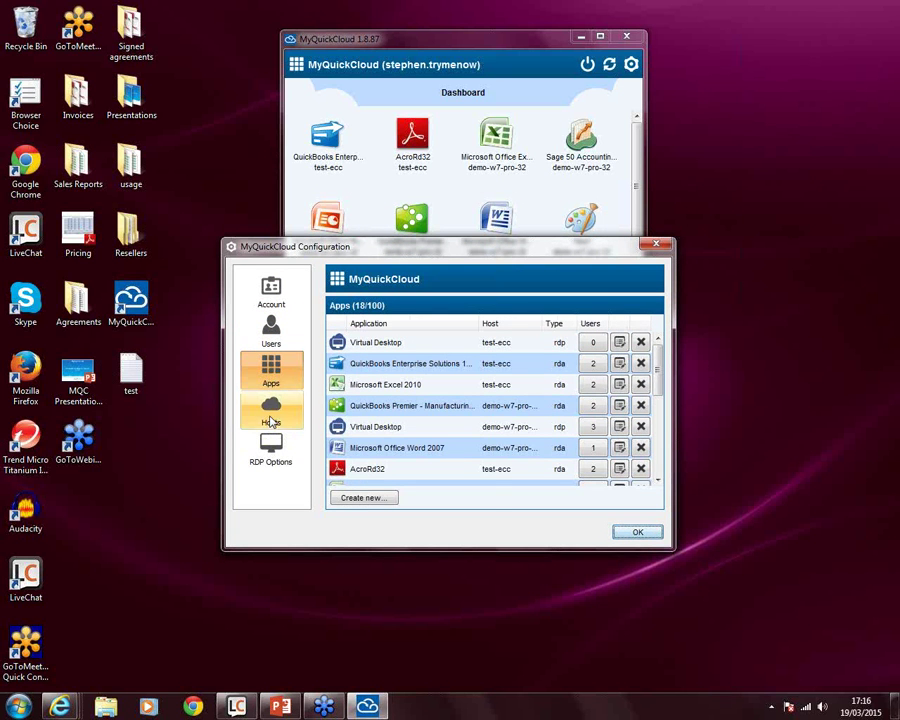
pyautogui.click(271, 410)
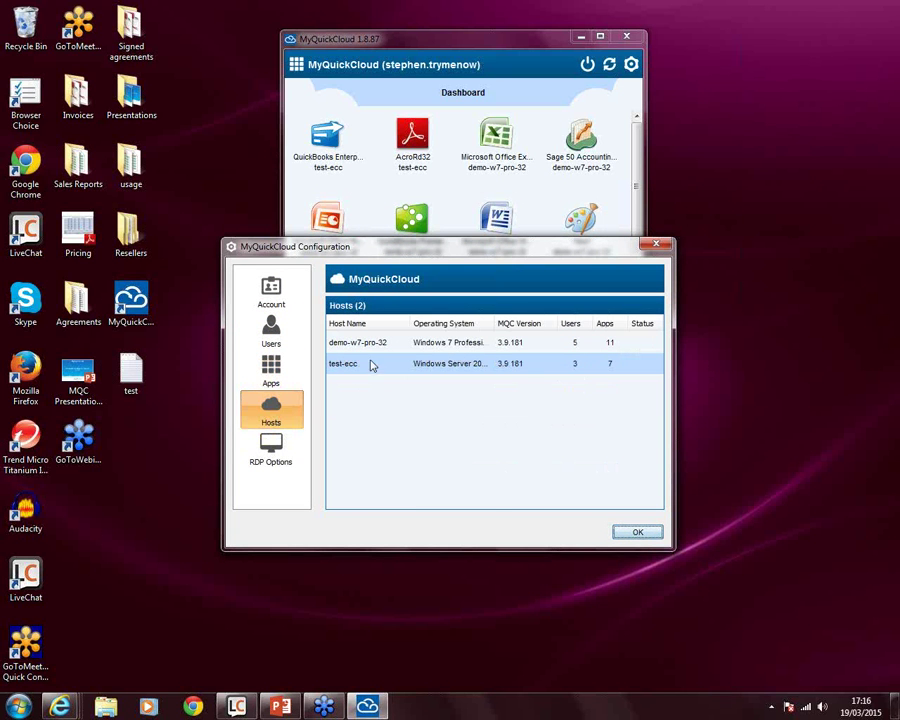
pyautogui.click(636, 533)
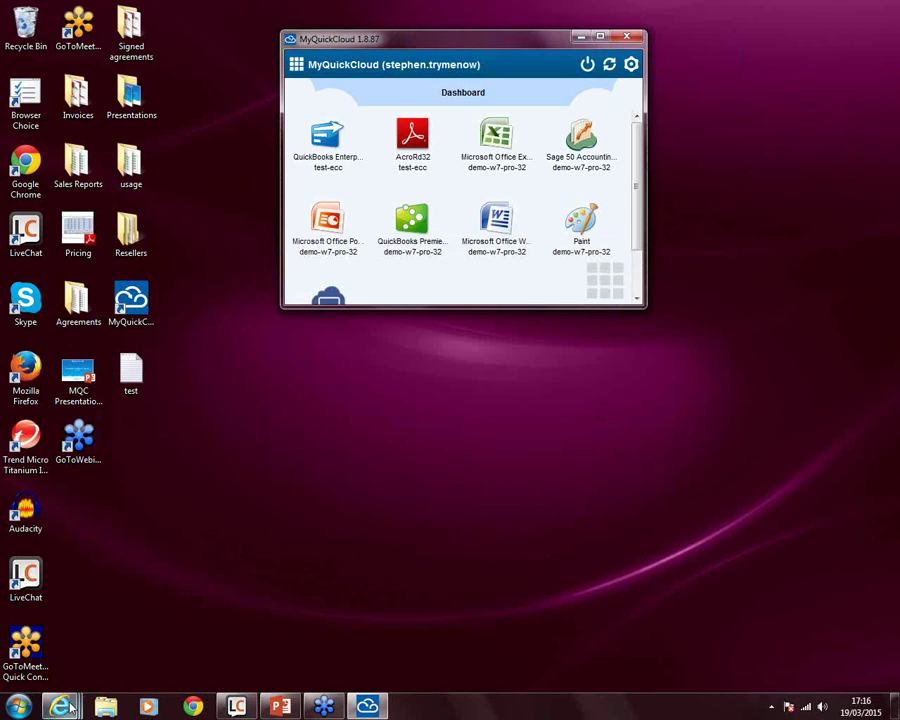
# Switch to the MyQuickCloud Free Trial page in Internet Explorer and review the Cloud Setup and Administrator sections of the registration form.
pyautogui.moveTo(60, 706)
pyautogui.click(273, 623)
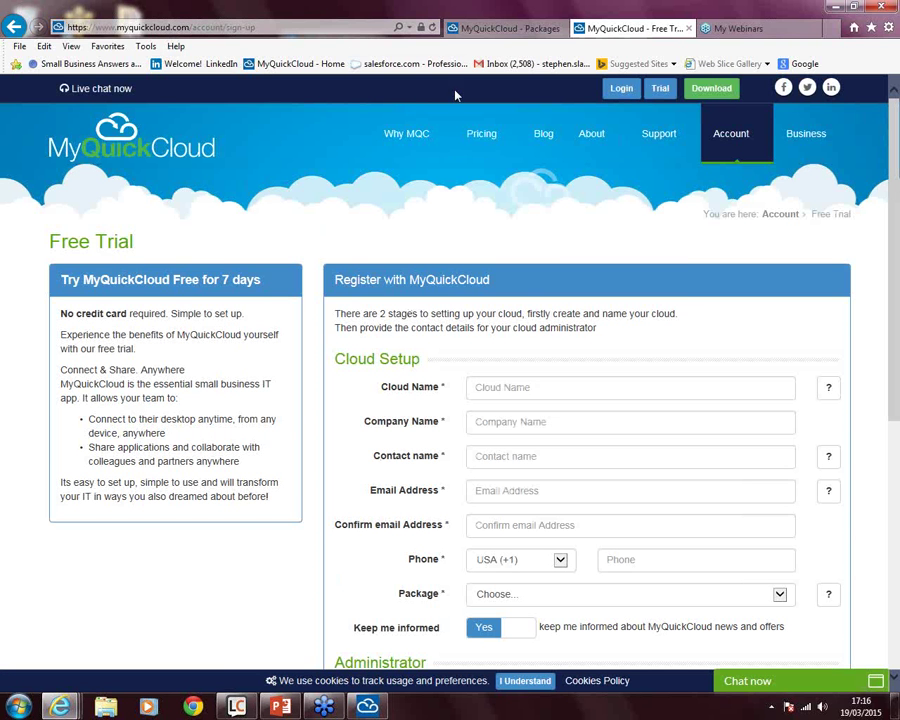
pyautogui.moveTo(897, 203)
pyautogui.mouseDown()
pyautogui.moveTo(897, 353)
pyautogui.moveTo(896, 200)
pyautogui.mouseUp()
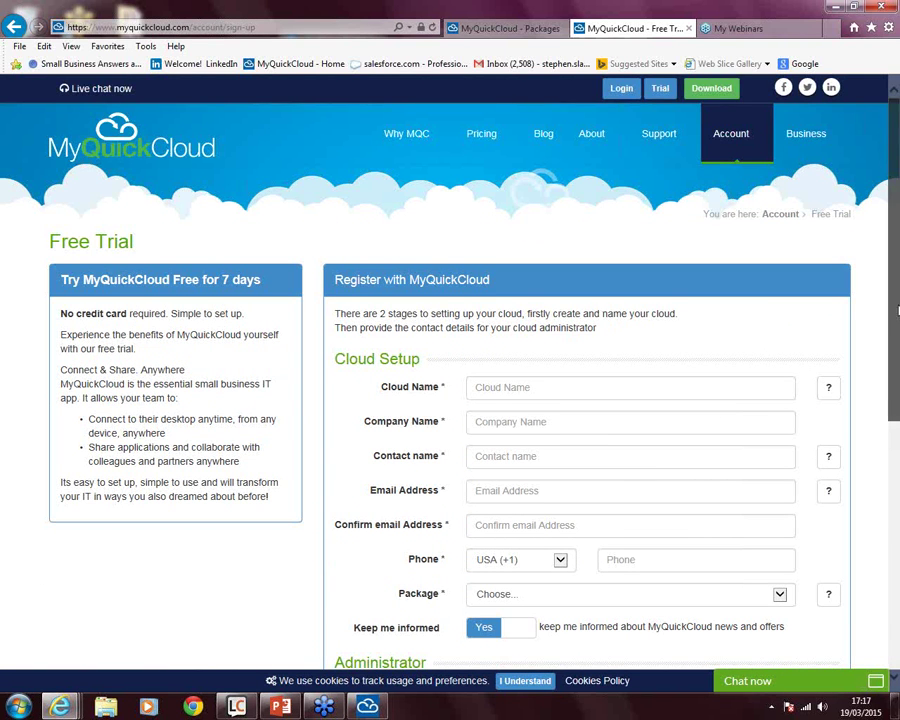
pyautogui.scroll(-3, 700, 320)
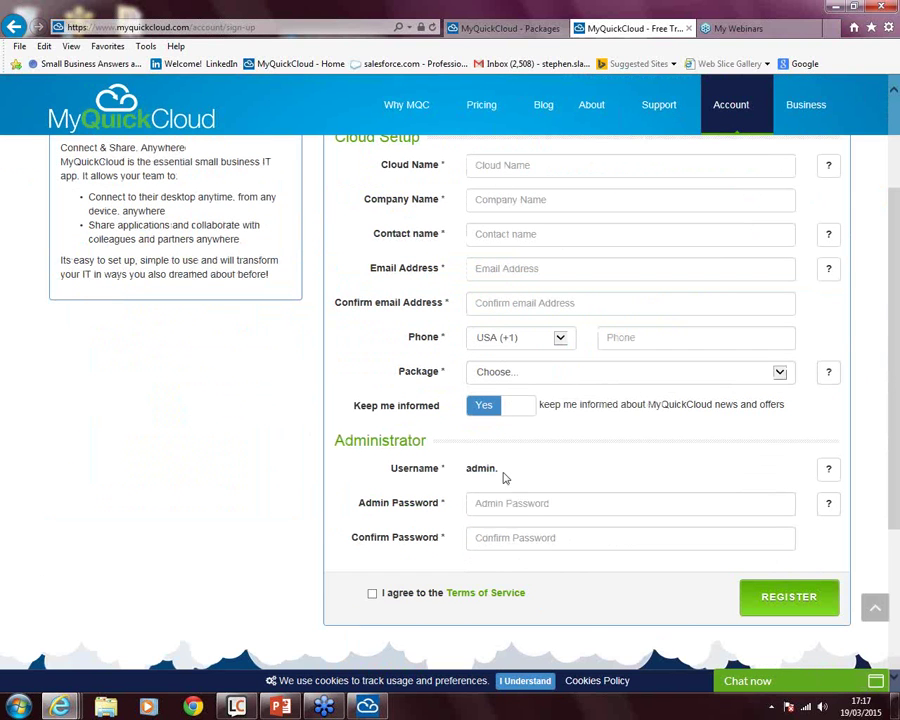
pyautogui.moveTo(894, 451); pyautogui.dragTo(894, 376)
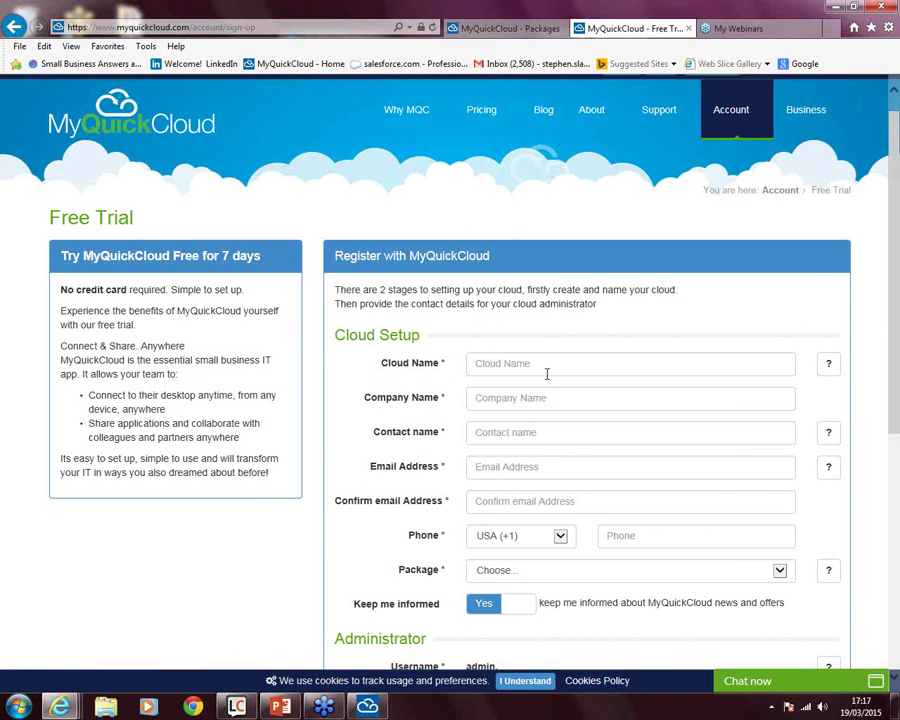
# Review the Standard, Pro and Enterprise packages on the Pricing page, and briefly show the MyQuickCloud dashboard's apps before minimizing it.
pyautogui.click(507, 30)
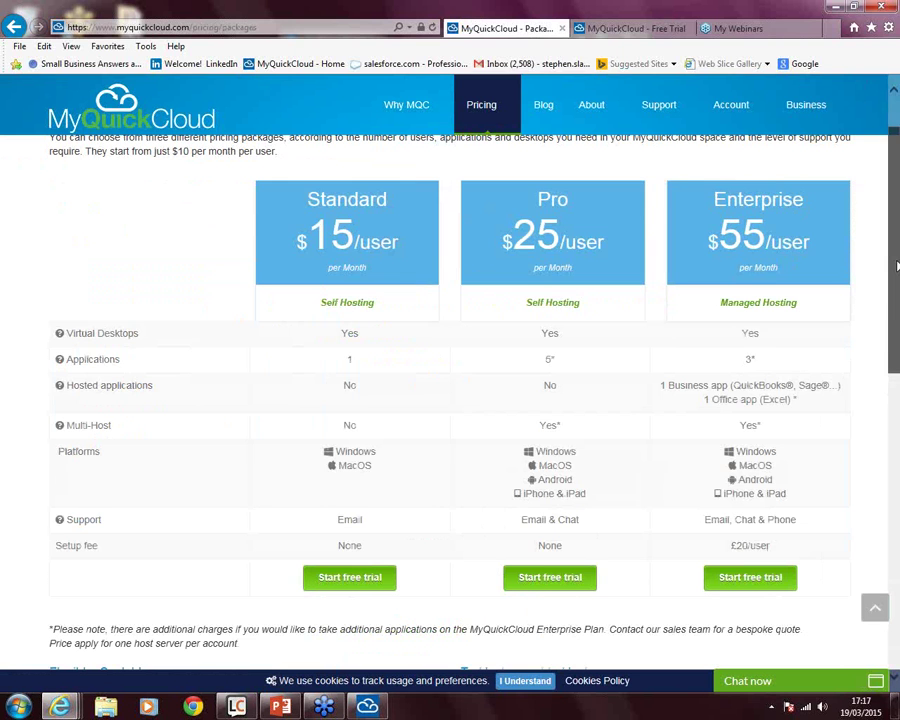
pyautogui.scroll(2, 896, 216)
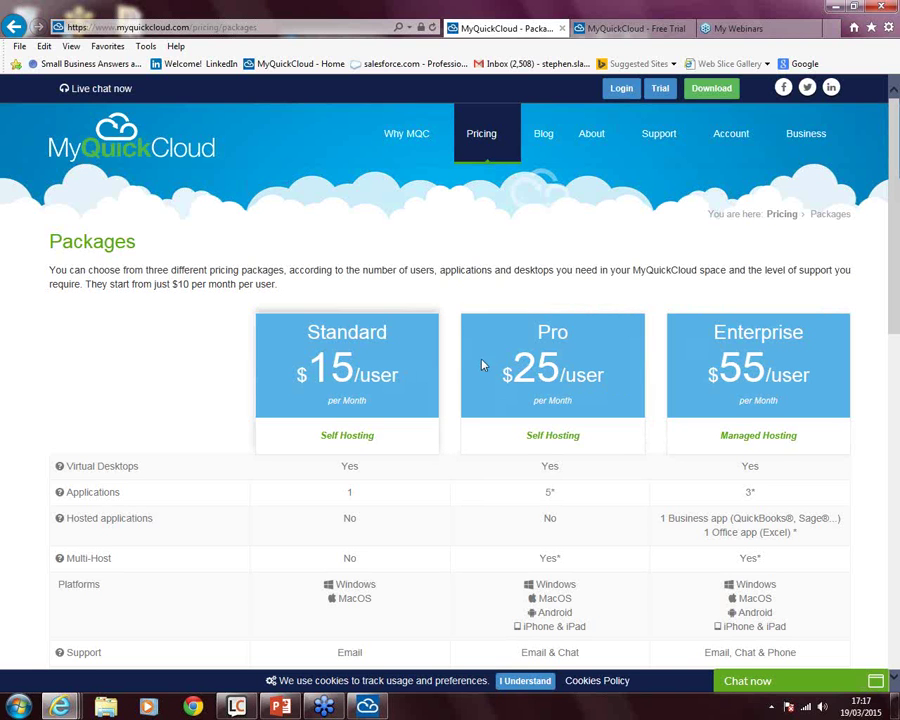
pyautogui.moveTo(896, 240); pyautogui.dragTo(896, 267)
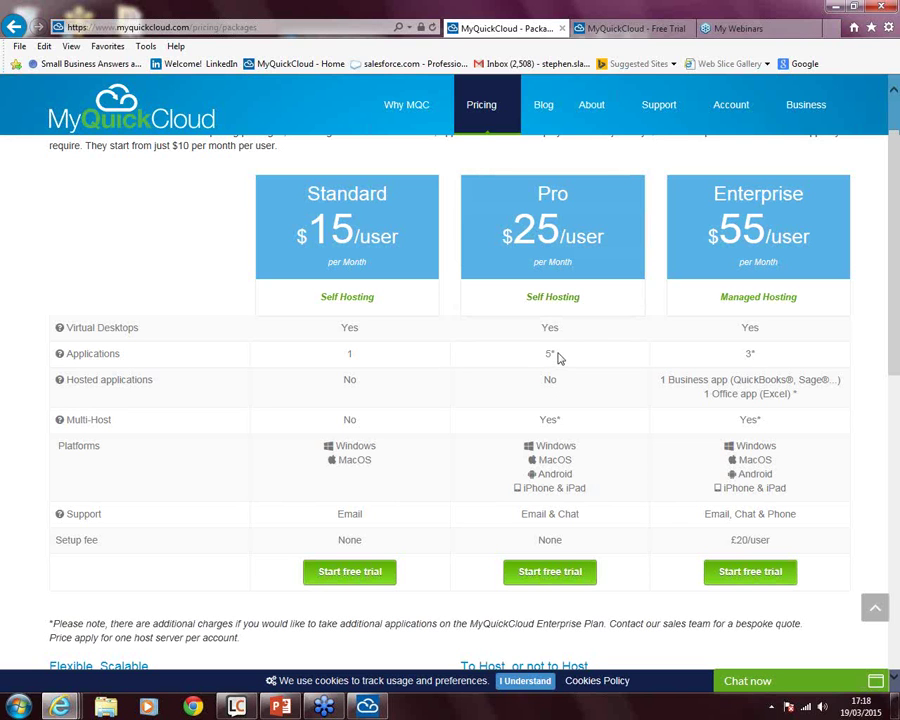
pyautogui.click(367, 706)
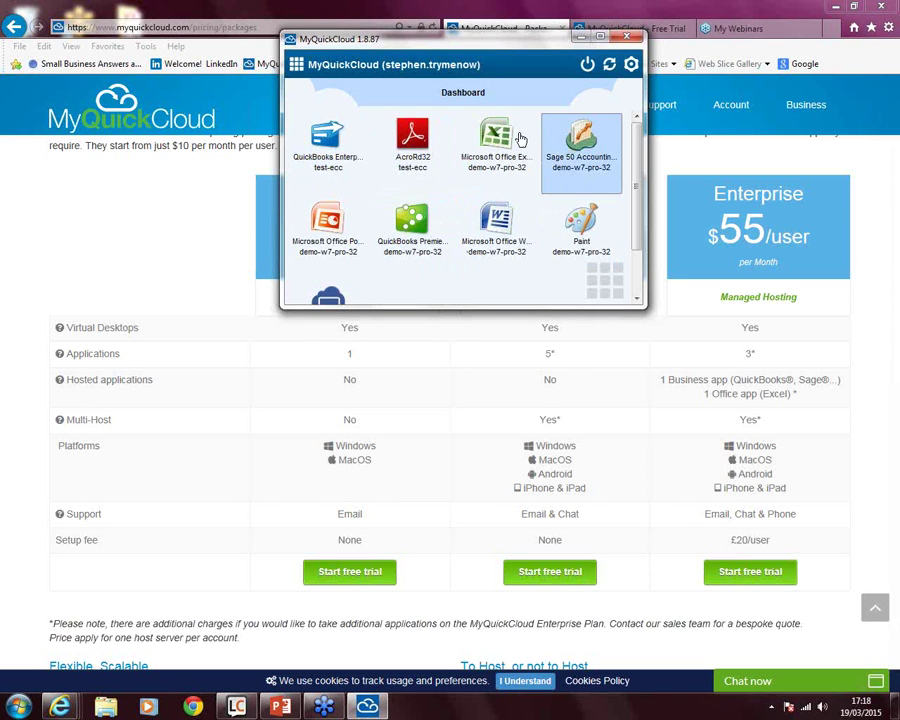
pyautogui.click(584, 37)
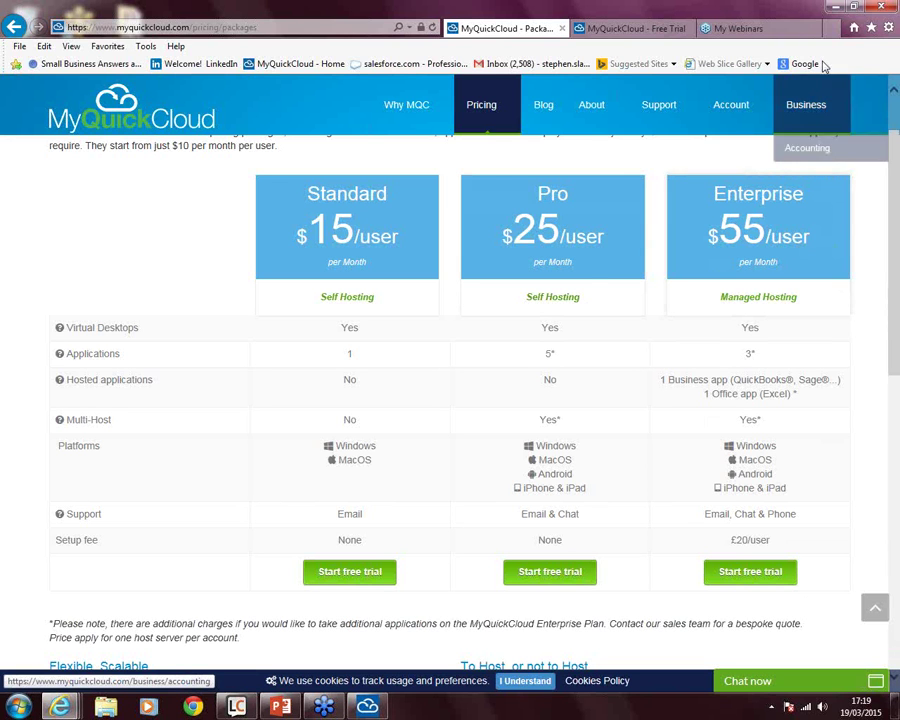
# Check the GoToWebinar My Webinars page and return to the Packages page to review its comparison table and notes.
pyautogui.click(774, 28)
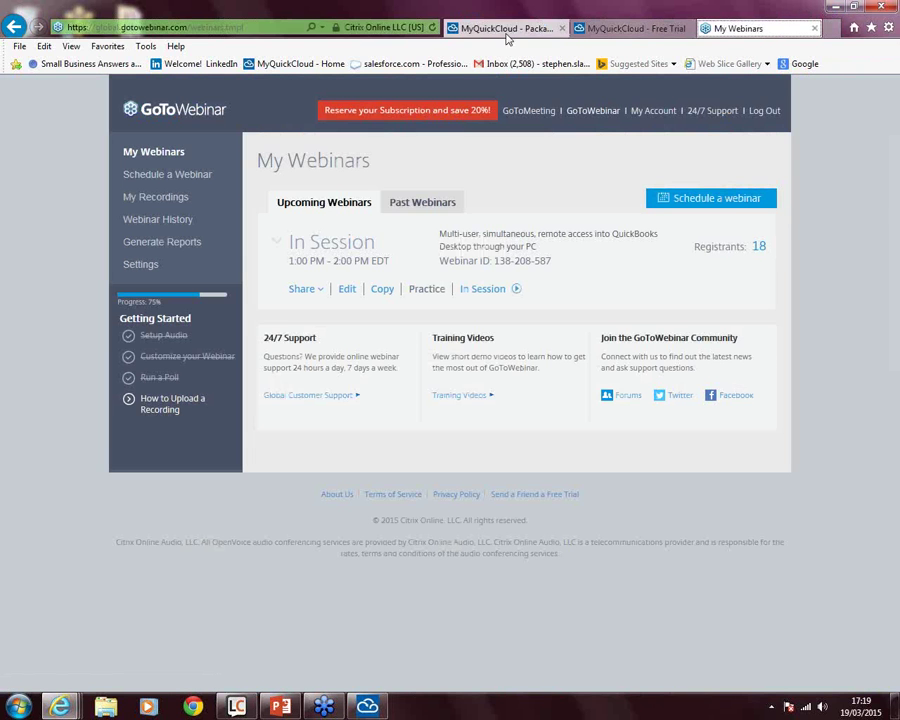
pyautogui.click(469, 28)
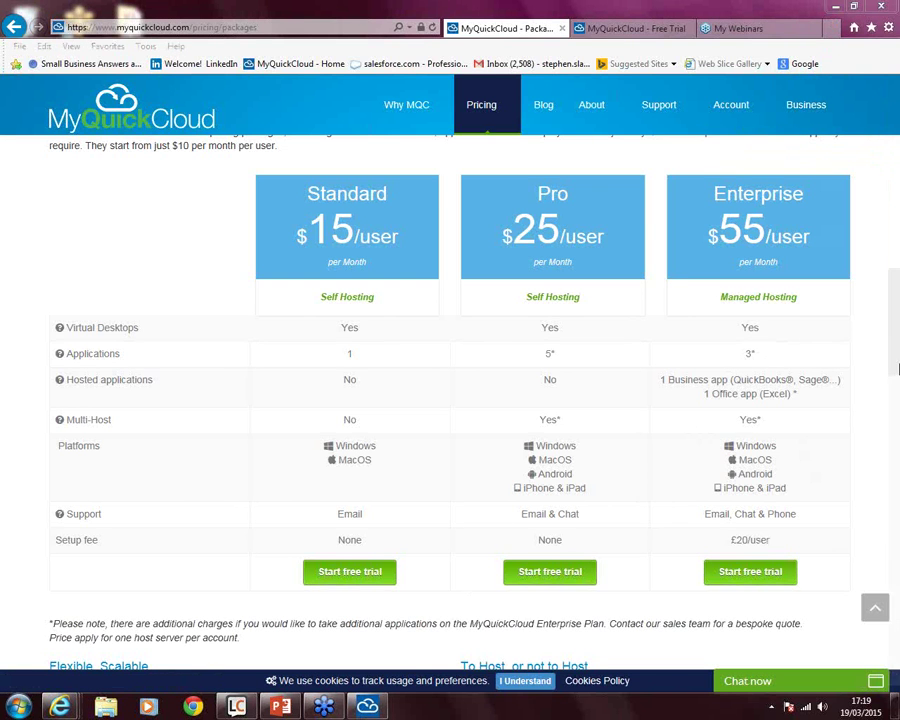
pyautogui.scroll(-2, 897, 355)
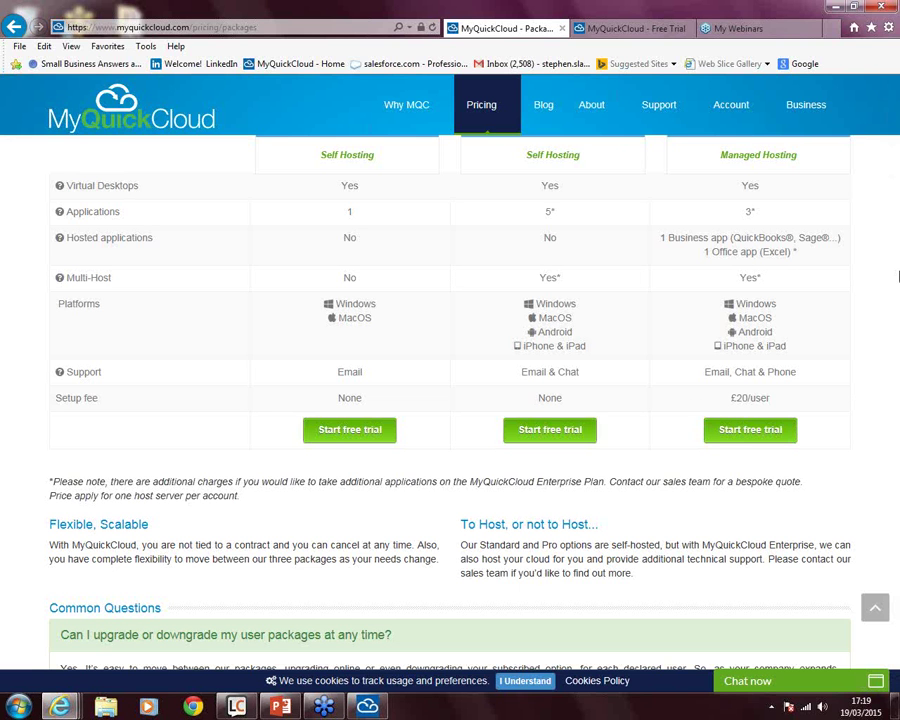
pyautogui.scroll(3, 897, 281)
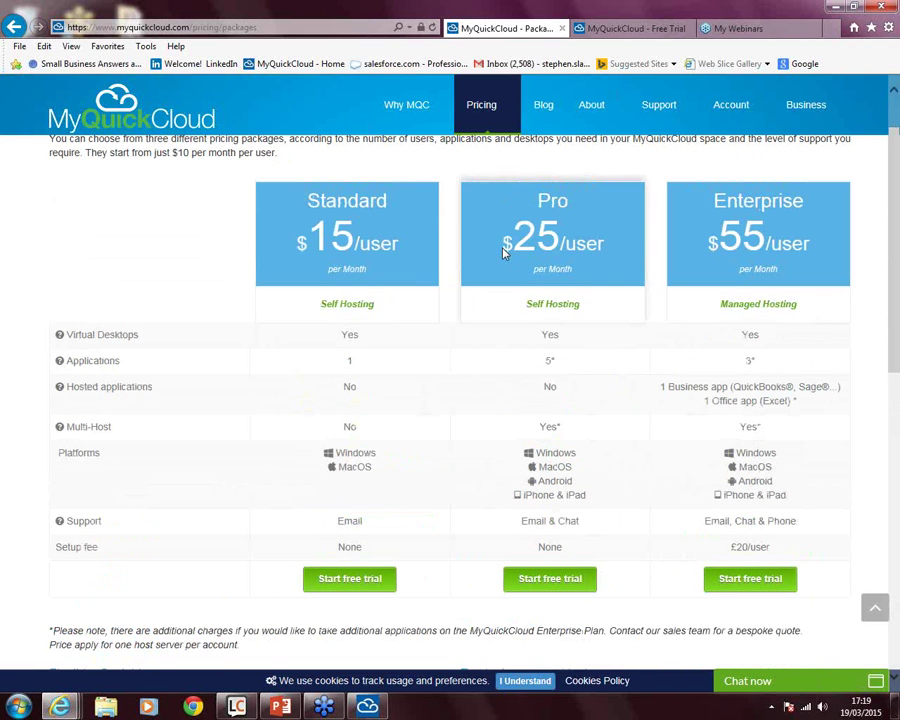